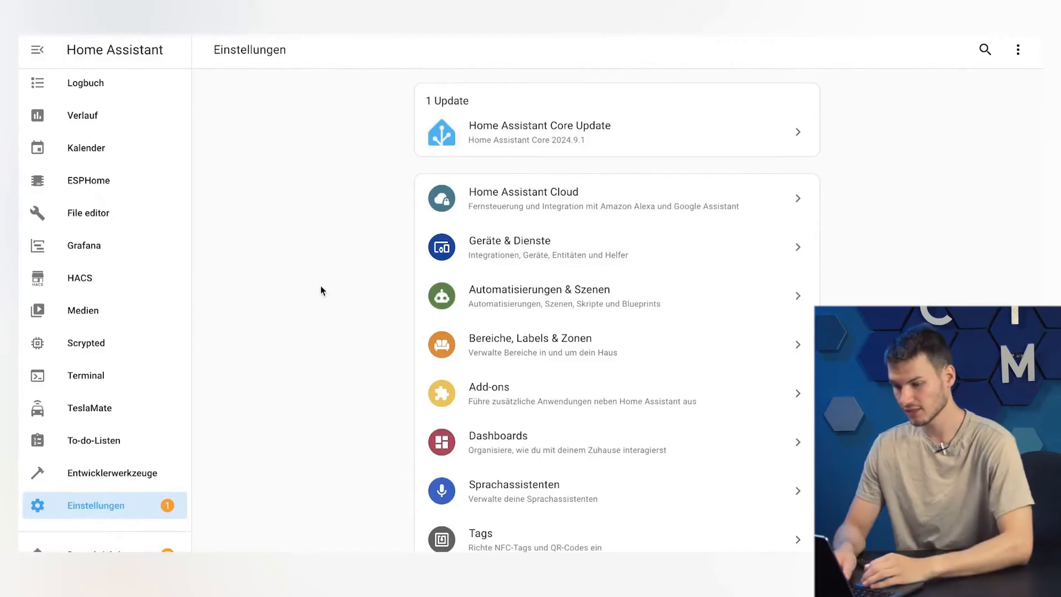
- Set up the discovered Plant Sensor 19D9 in the Büro area and show its device page
click(498, 247)
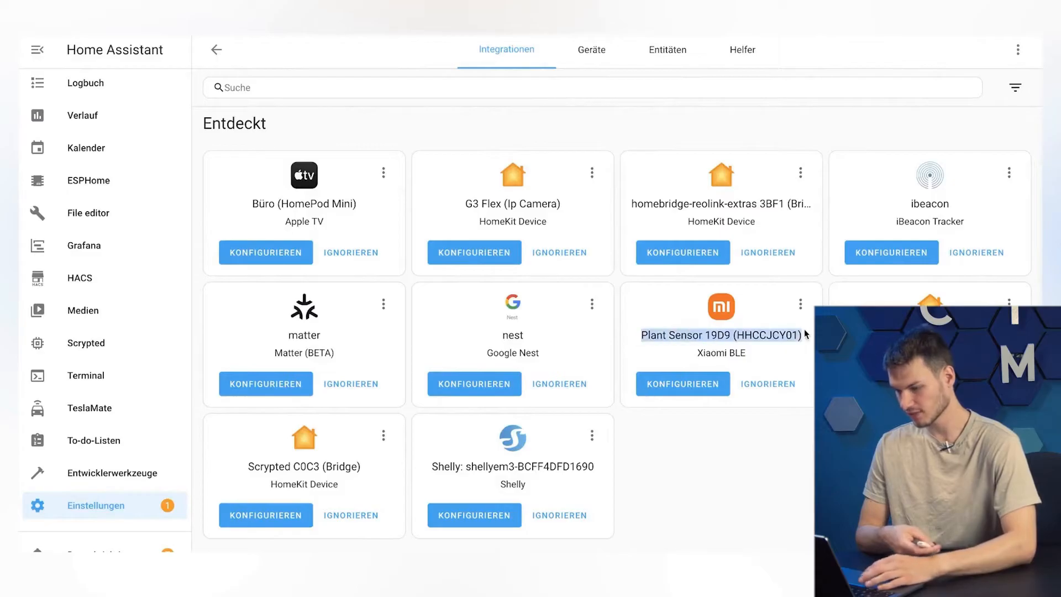
click(673, 383)
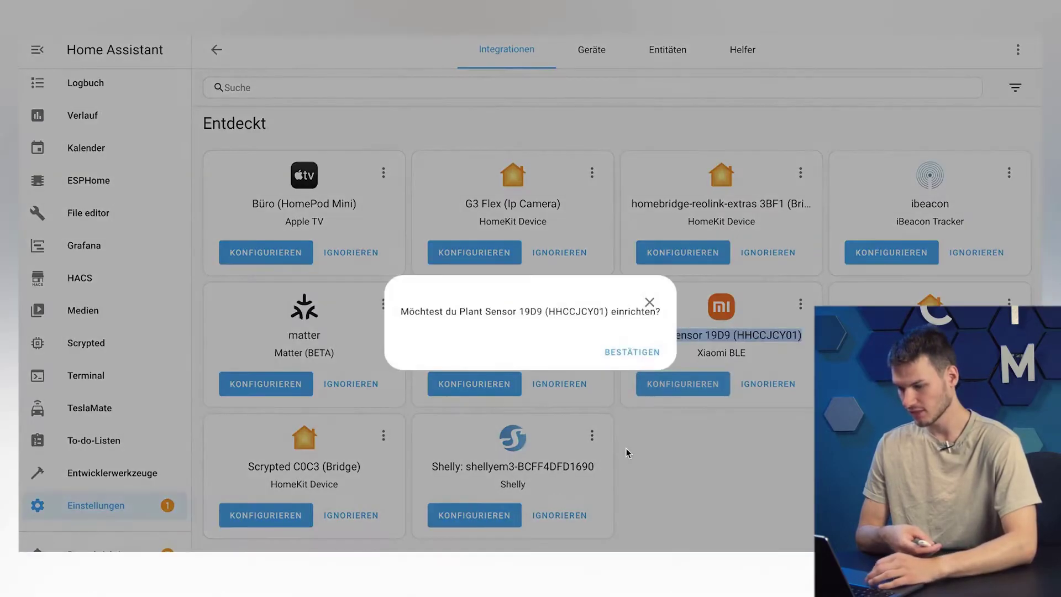
click(633, 354)
click(483, 365)
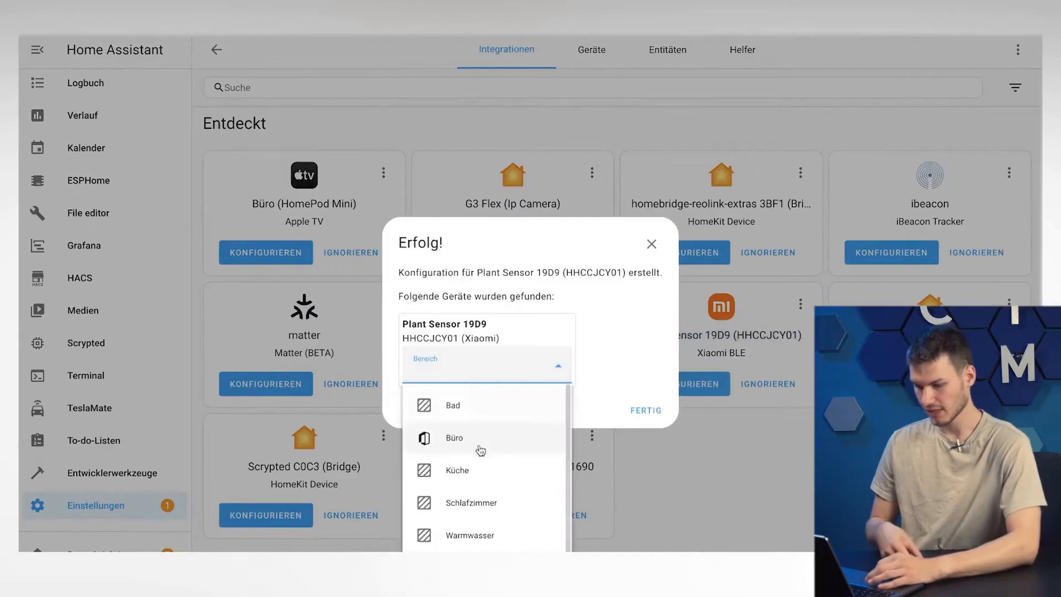
click(457, 427)
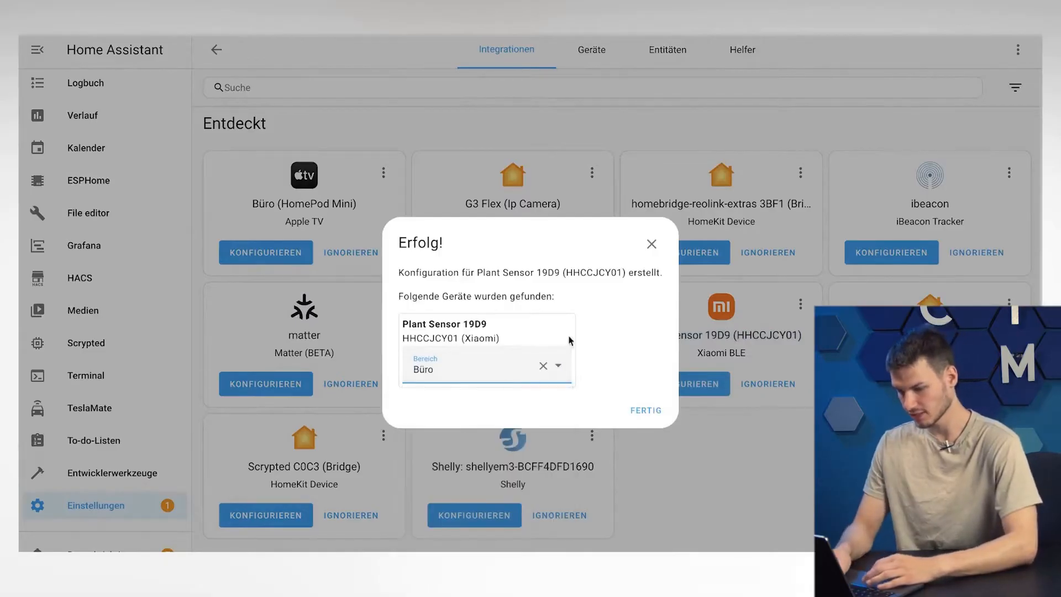
click(646, 410)
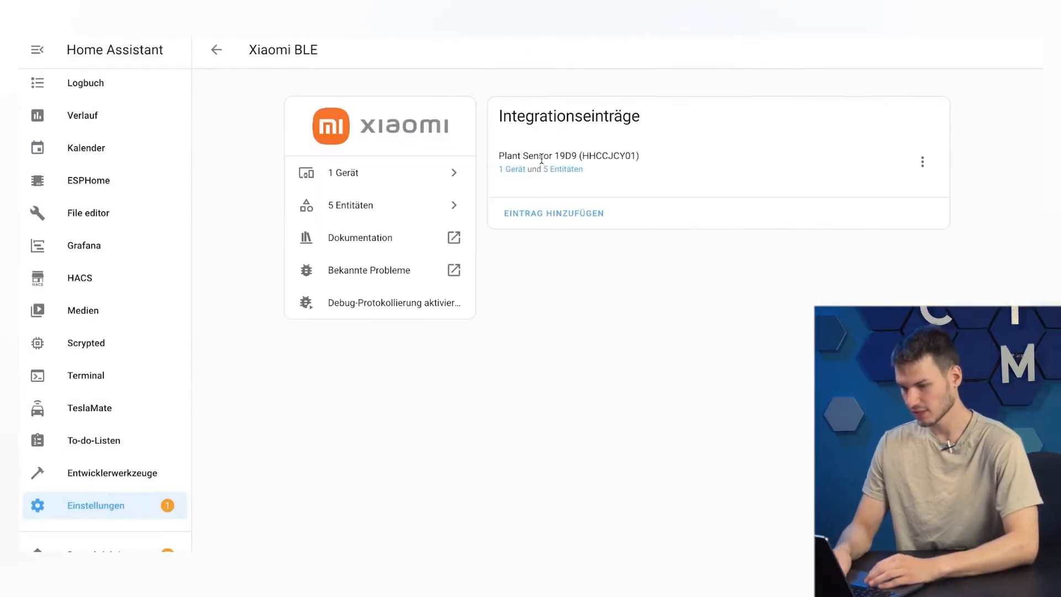
click(509, 170)
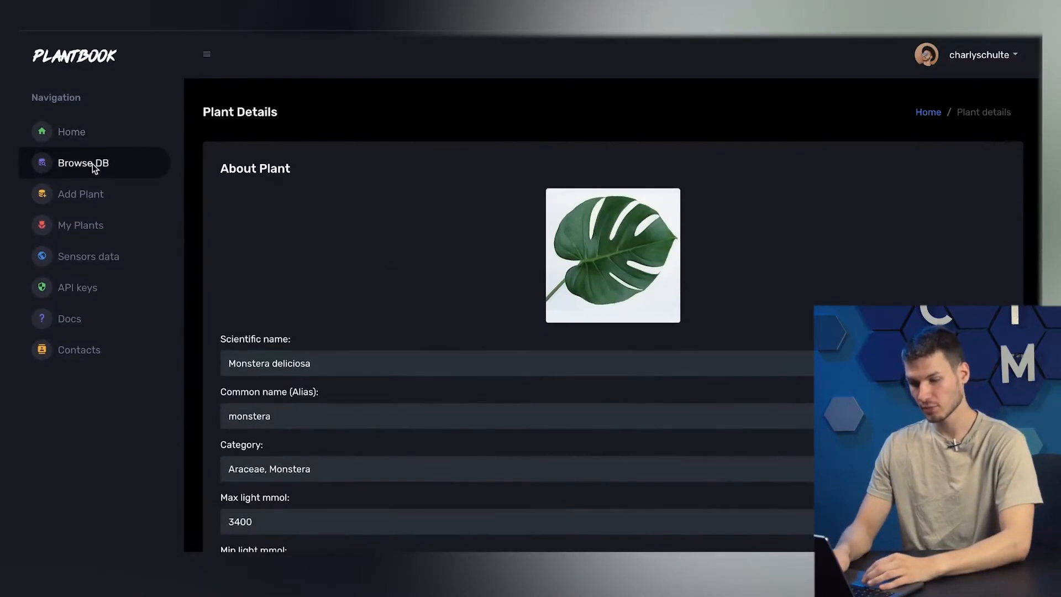
click(92, 163)
click(365, 194)
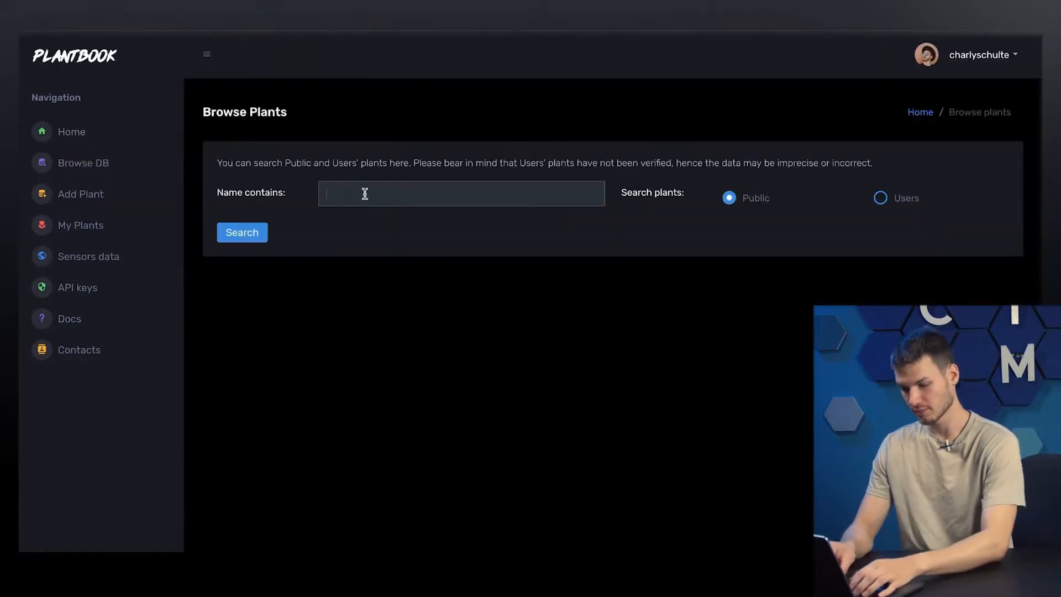
key(Return)
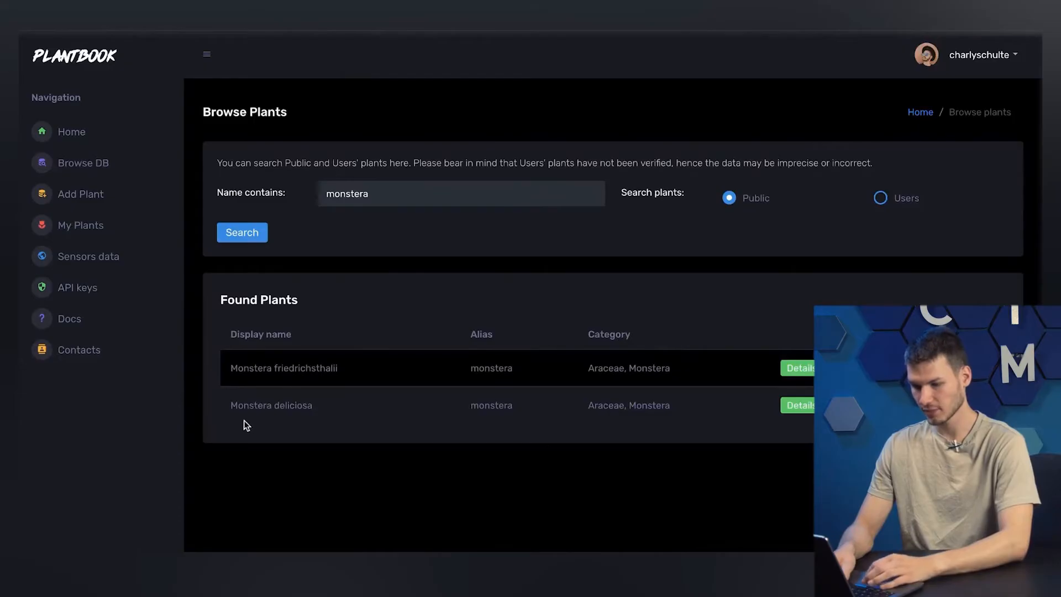
click(801, 407)
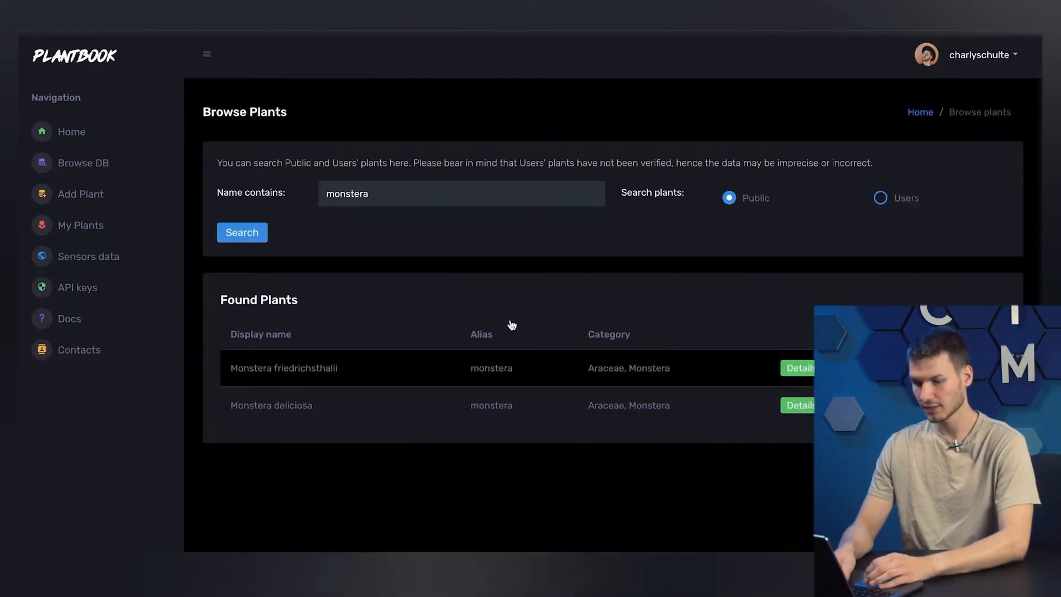
scroll(506, 315, down, 5)
scroll(373, 348, down, 3)
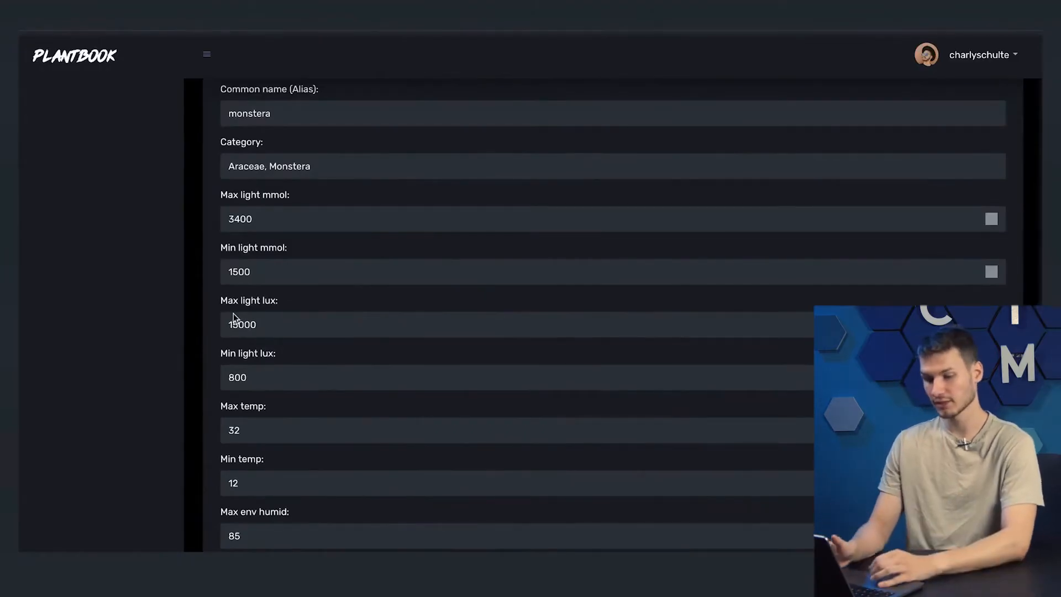
scroll(233, 313, down, 2)
scroll(275, 366, down, 2)
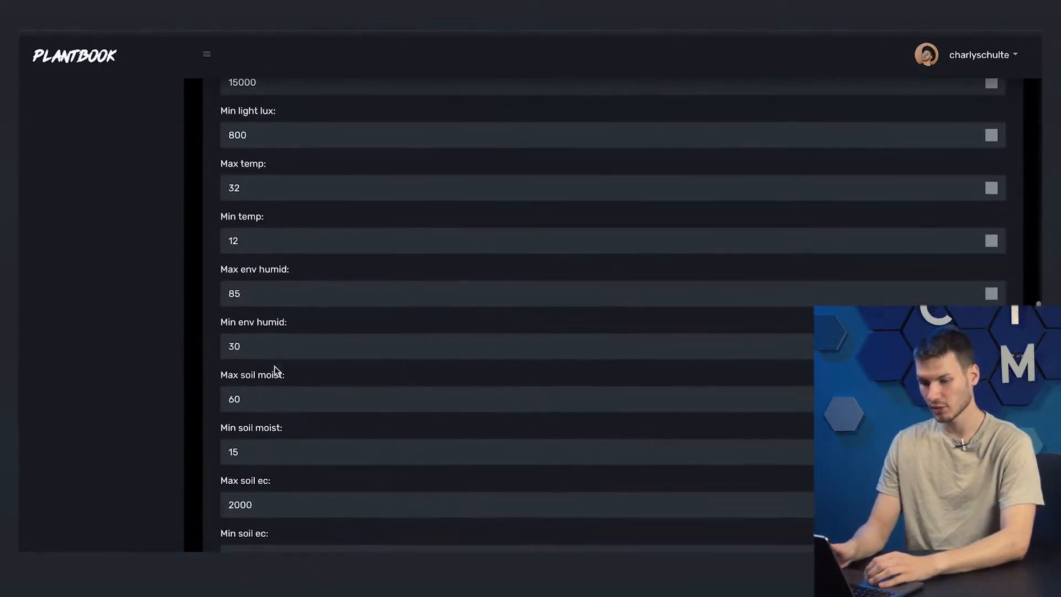
scroll(244, 410, down, 2)
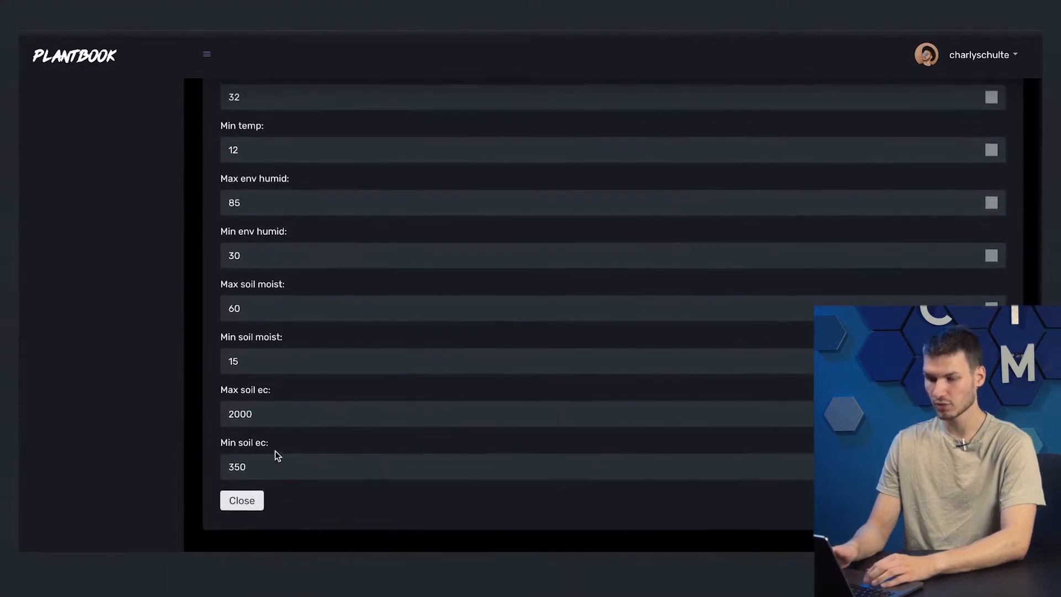
scroll(225, 290, up, 5)
scroll(225, 291, up, 5)
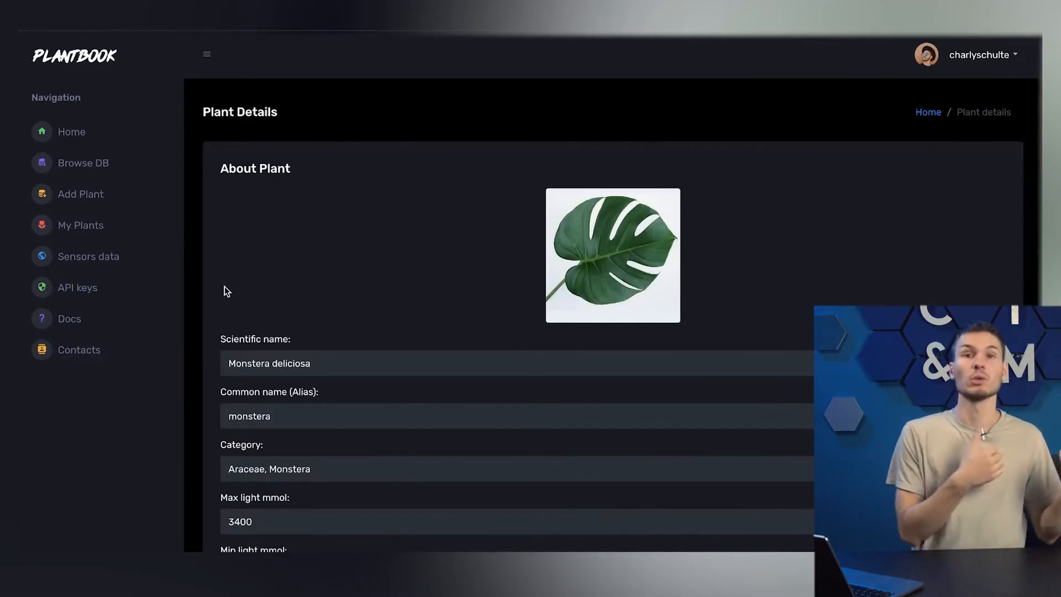
scroll(225, 286, down, 3)
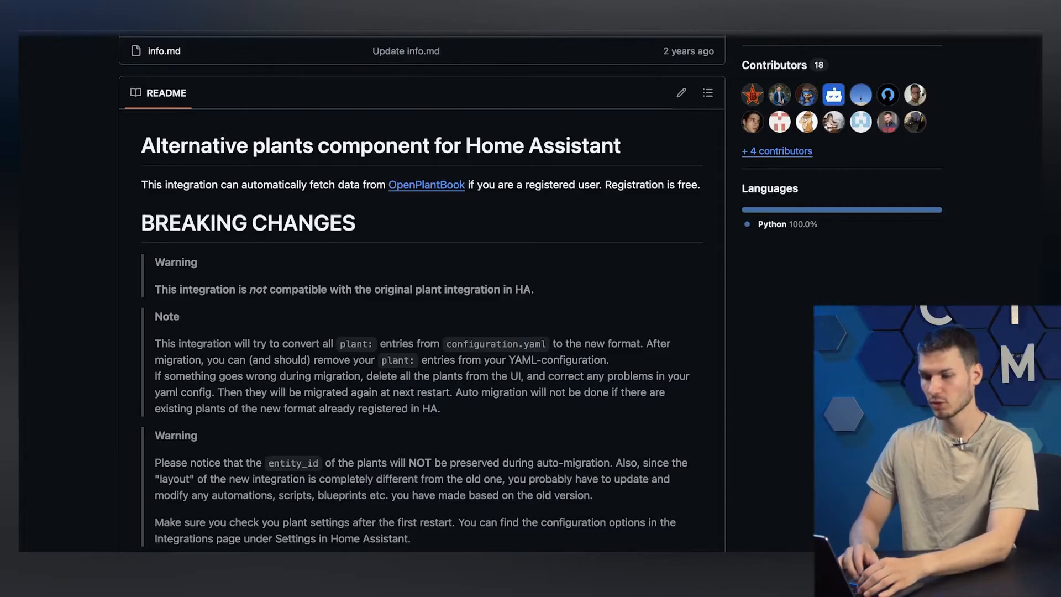
- Add the plant component GitHub URL as a custom HACS repository of type Integration
key(ctrl+l)
key(Return)
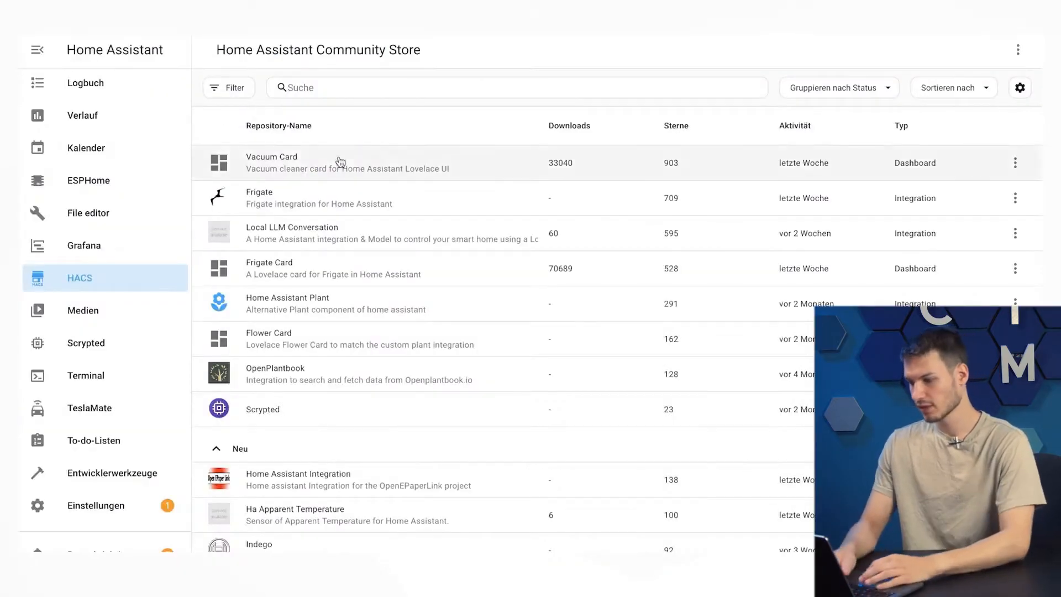
click(1017, 52)
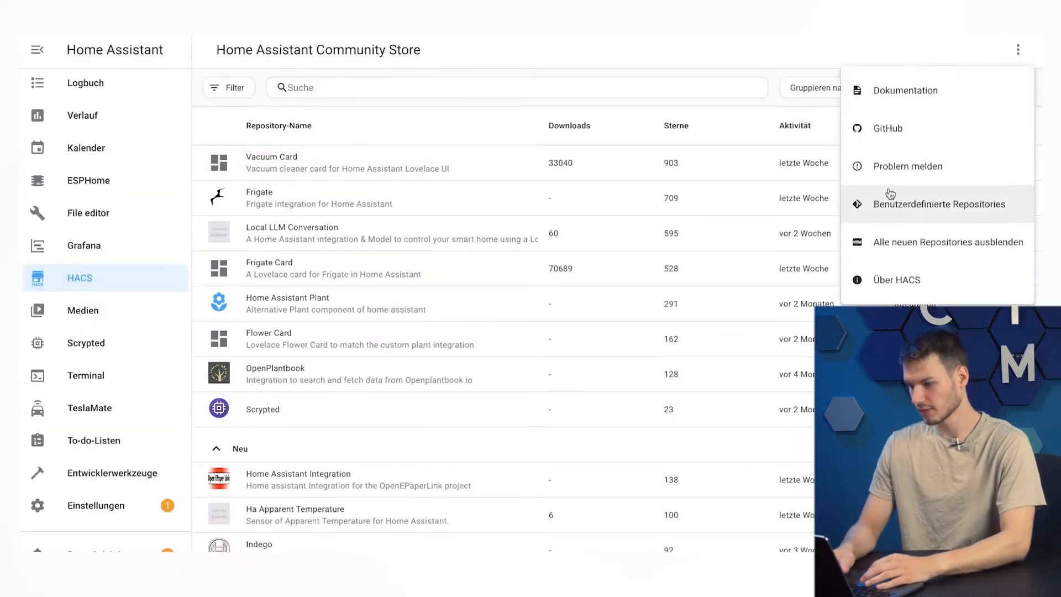
click(902, 207)
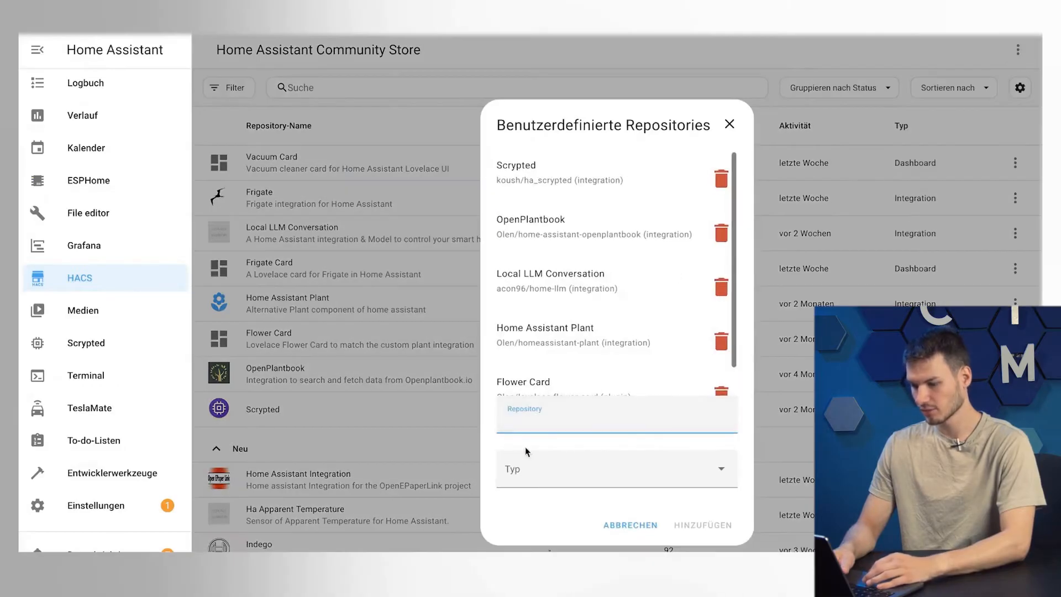
click(541, 465)
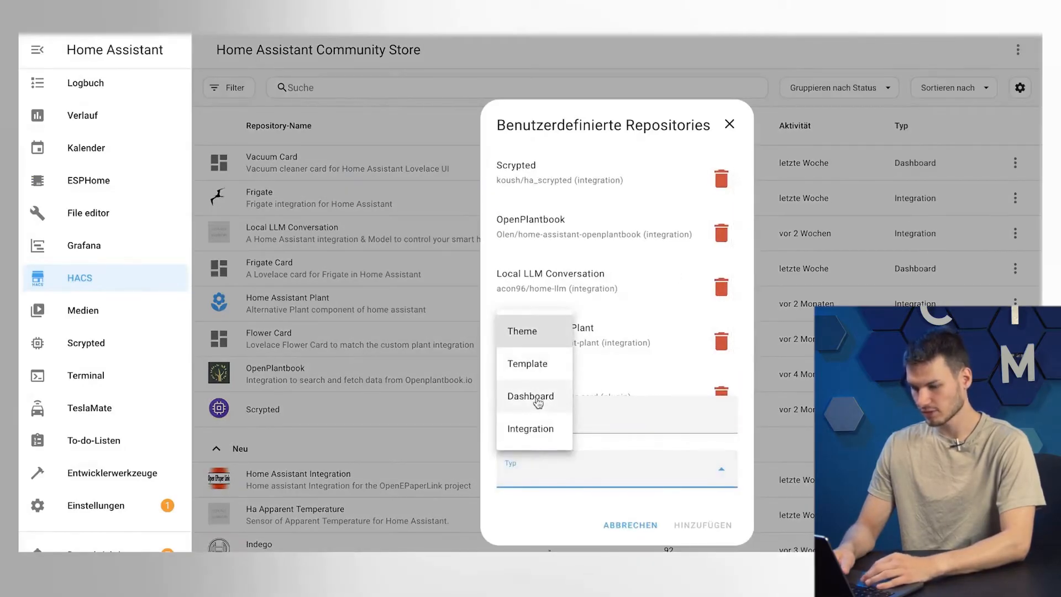
click(530, 429)
click(528, 423)
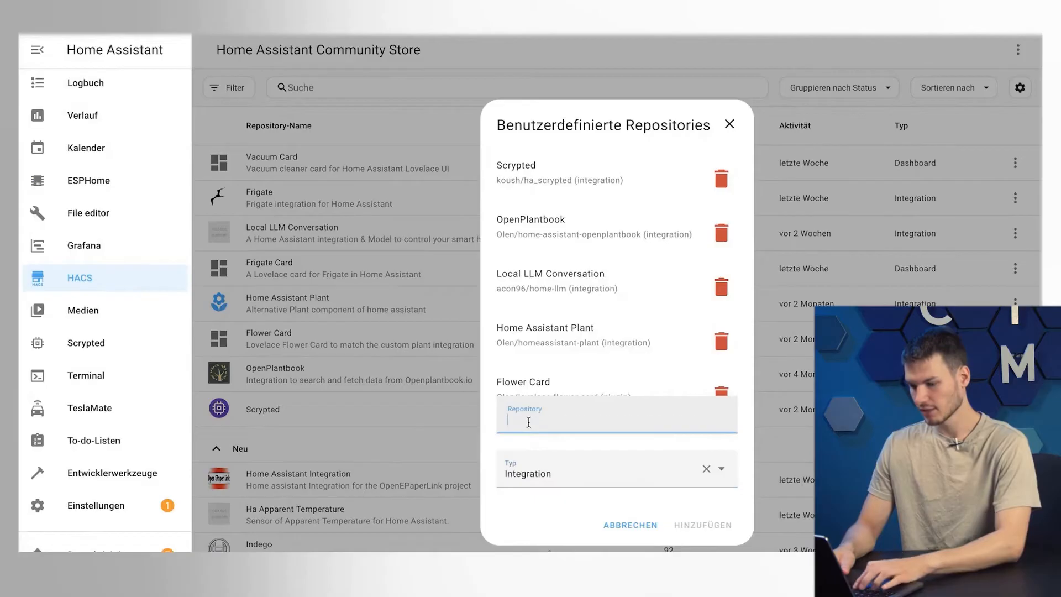
text(https://github.com/Olen/homeassistant-plant)
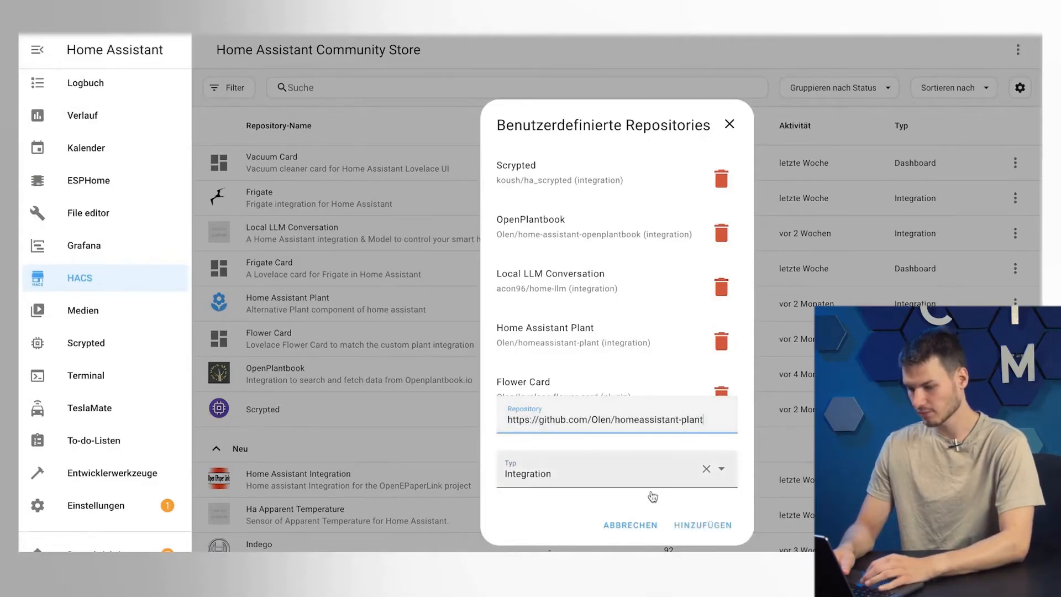
click(703, 525)
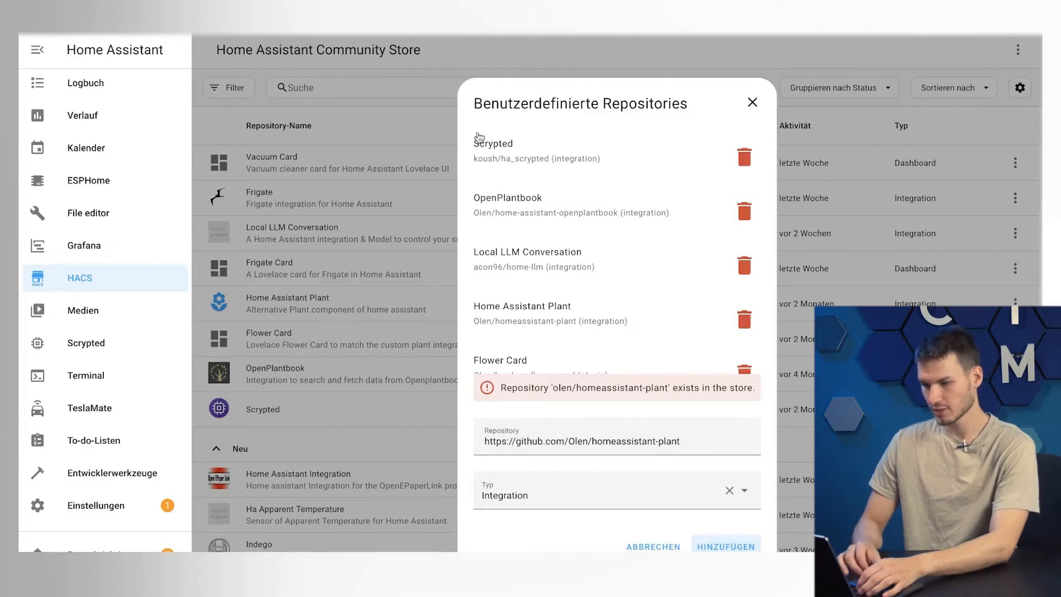
- Copy the OpenPlantBook GitHub URL and add it as a custom integration repository
key(ctrl+Tab)
key(ctrl+l)
key(ctrl+Tab)
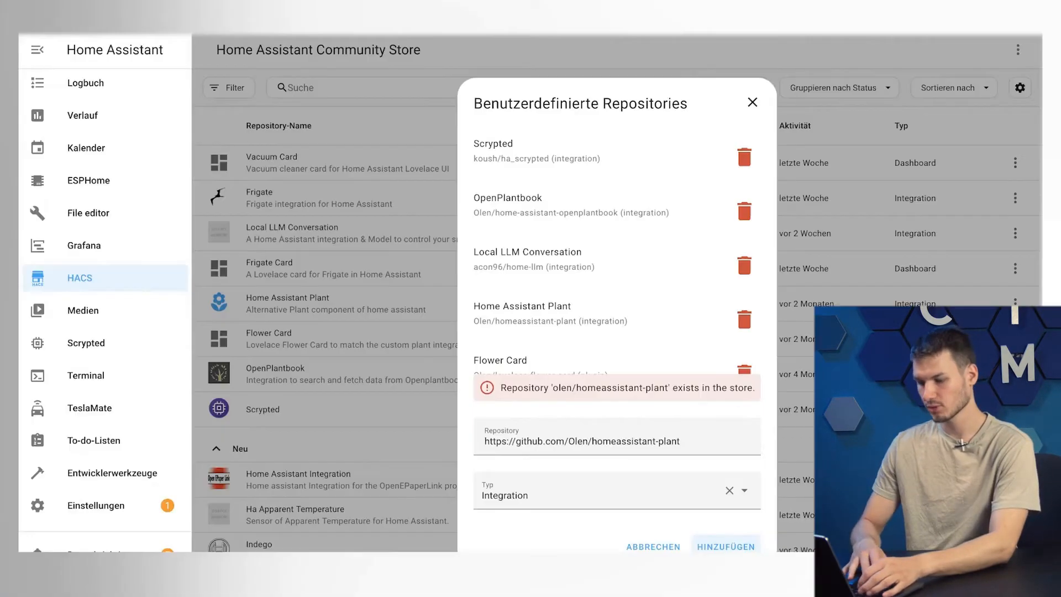
click(595, 441)
key(ctrl+a)
text(https://github.com/Olen/home-assistant-openplantbook)
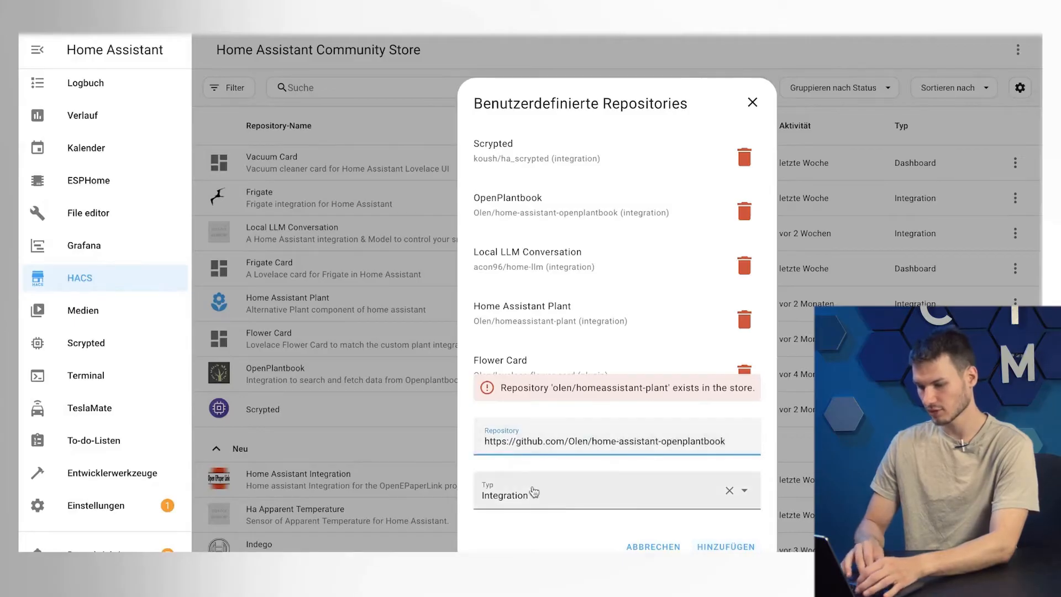
click(725, 547)
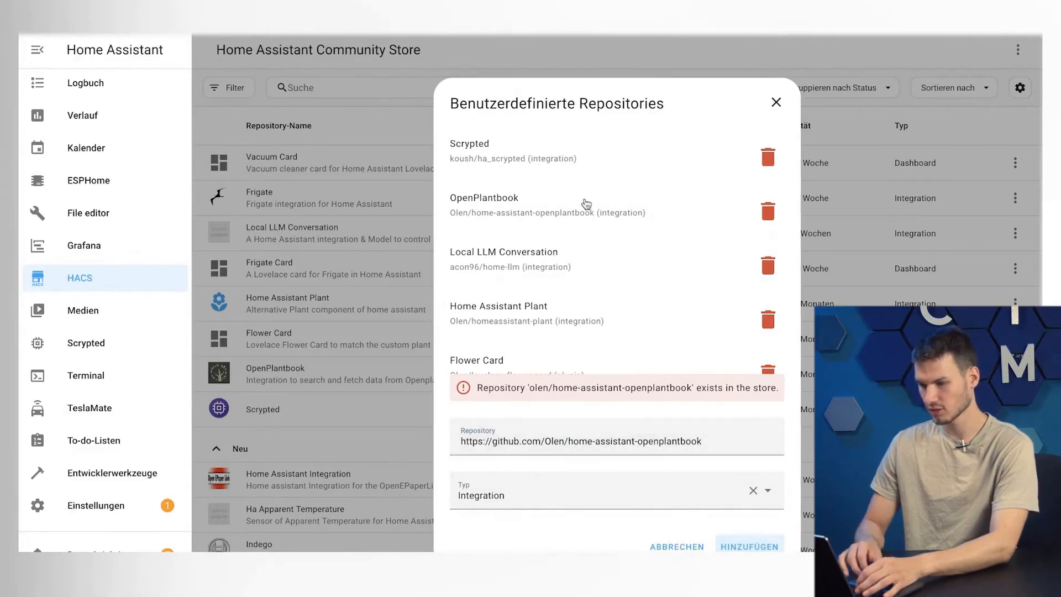
- Enter the Flower Card GitHub URL with type Template, then leave the custom repositories dialog
key(ctrl+Tab)
key(ctrl+l)
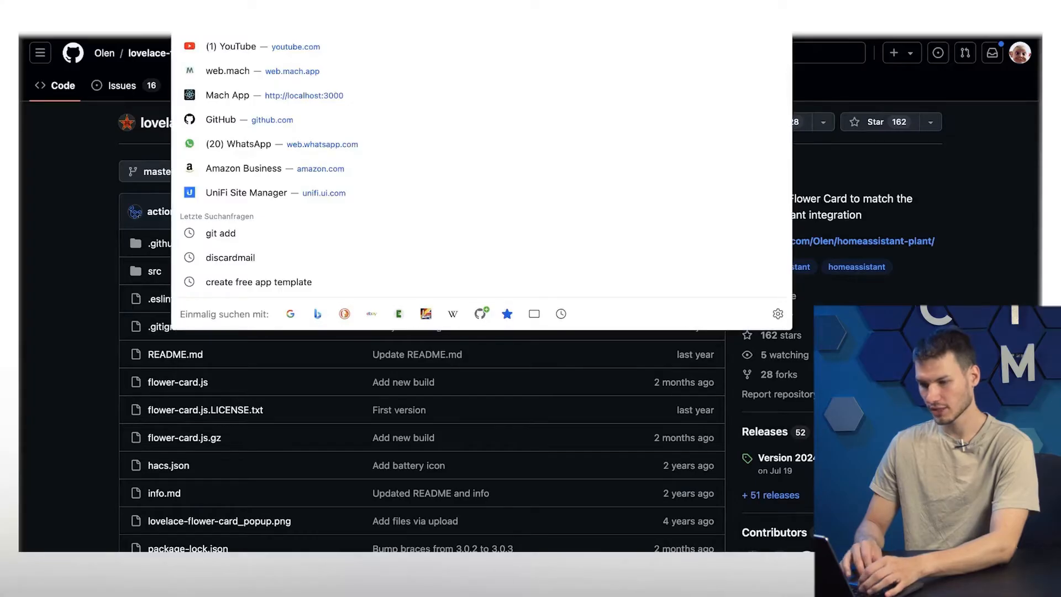
key(ctrl+shift+Tab)
click(585, 498)
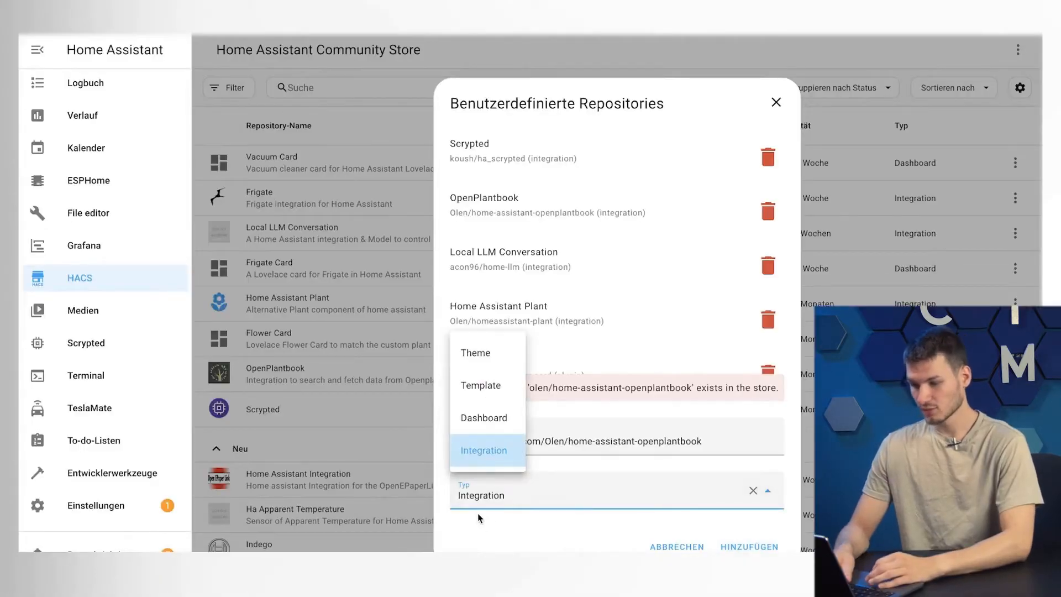
scroll(562, 307, down, 1)
click(485, 385)
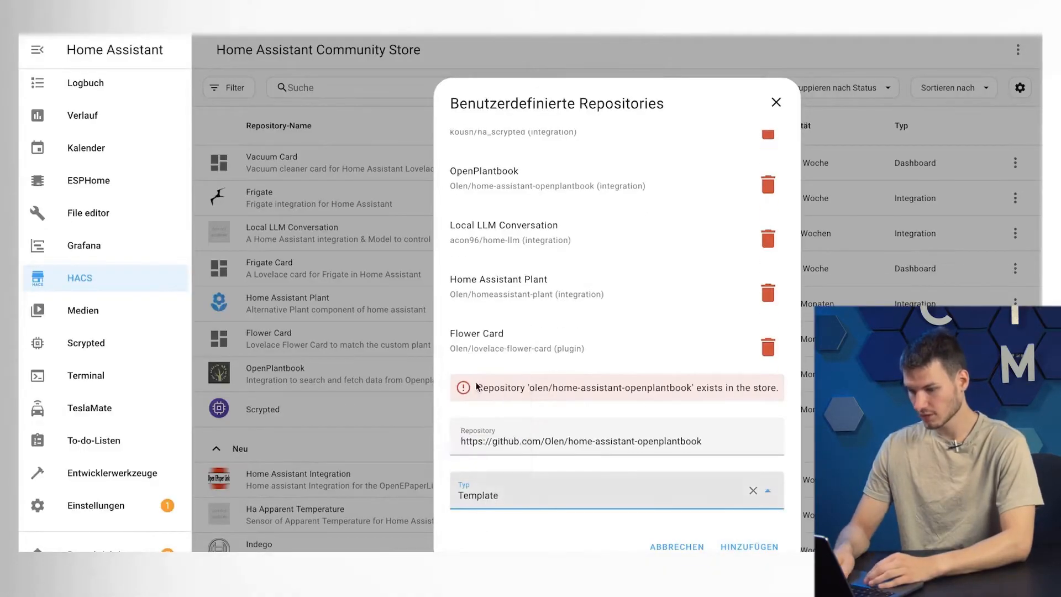
key(ctrl+a)
text(https://github.com/Olen/lovelace-flower-card/)
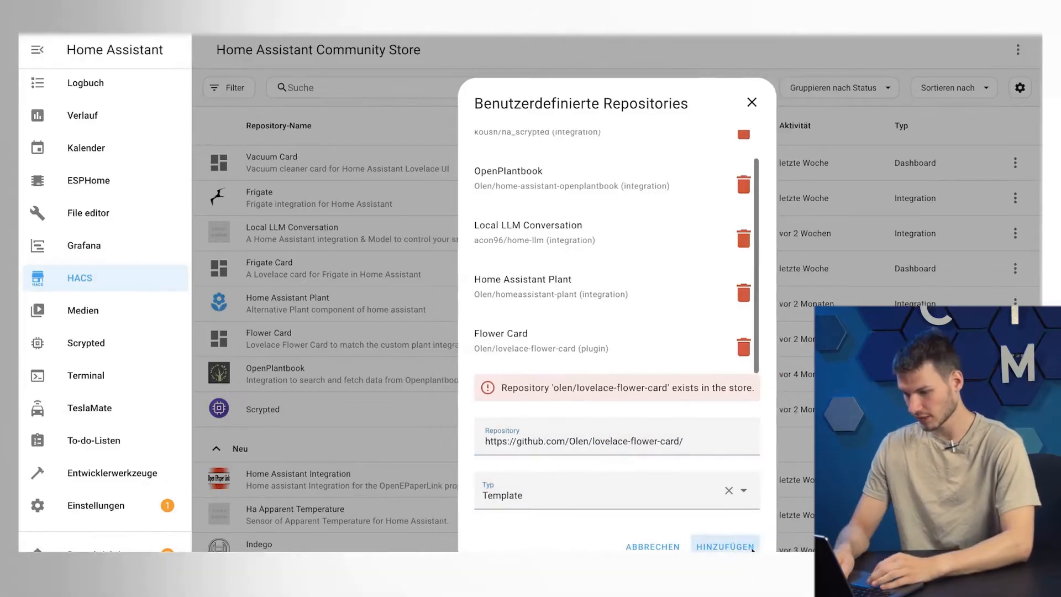
click(653, 546)
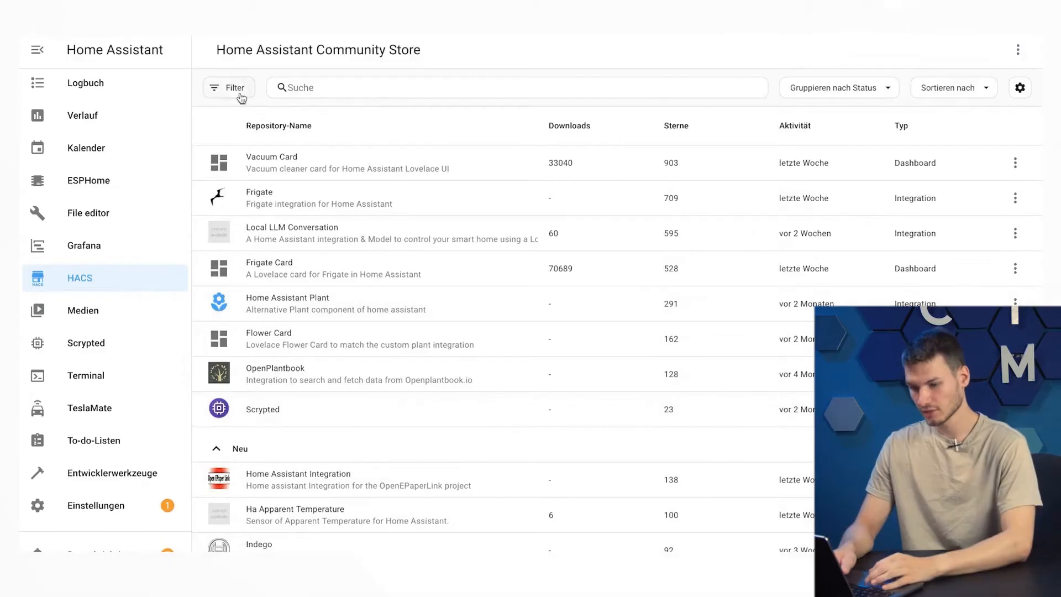
- Check the Flower Card and OpenPlantbook entries in the HACS list and clear the search
click(332, 88)
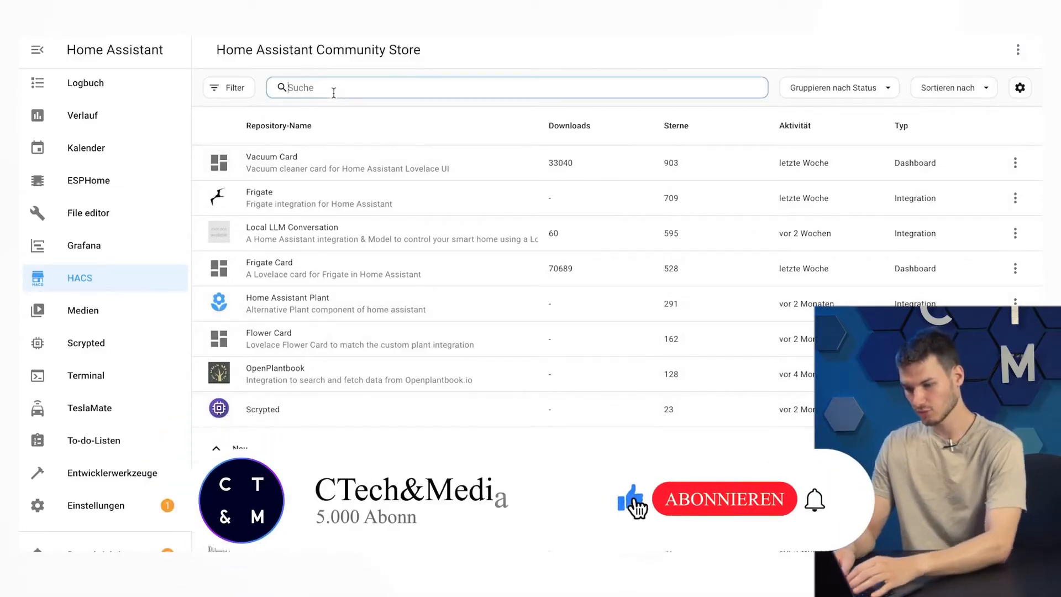
text(flower)
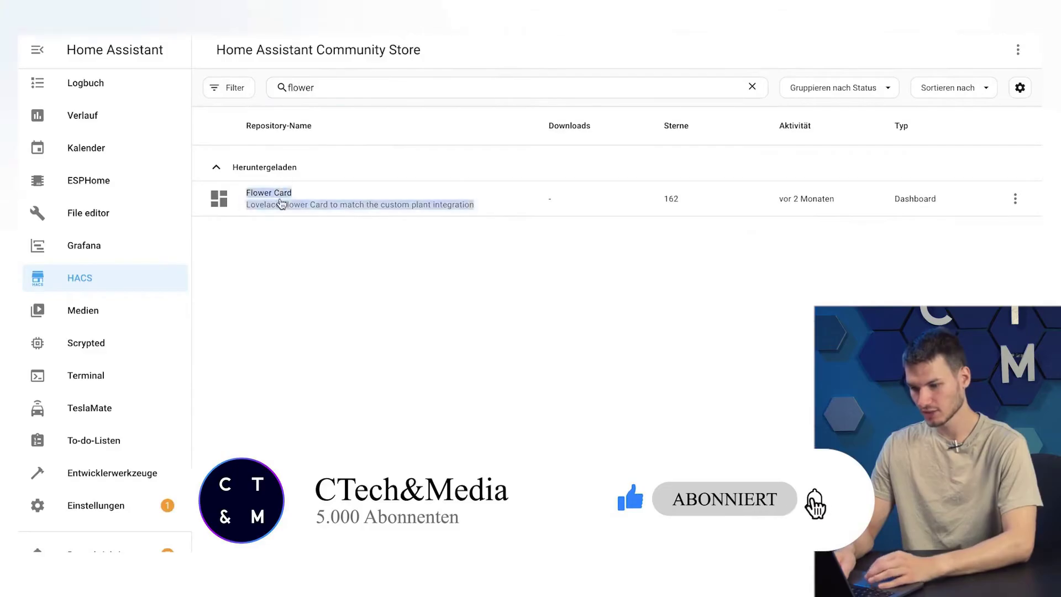
click(269, 198)
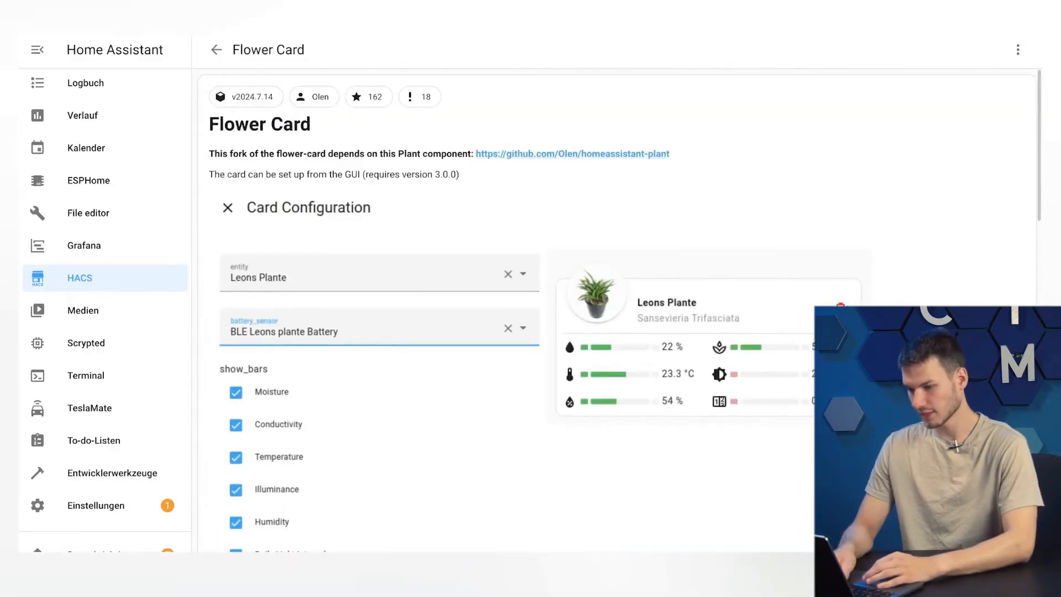
click(217, 50)
click(308, 196)
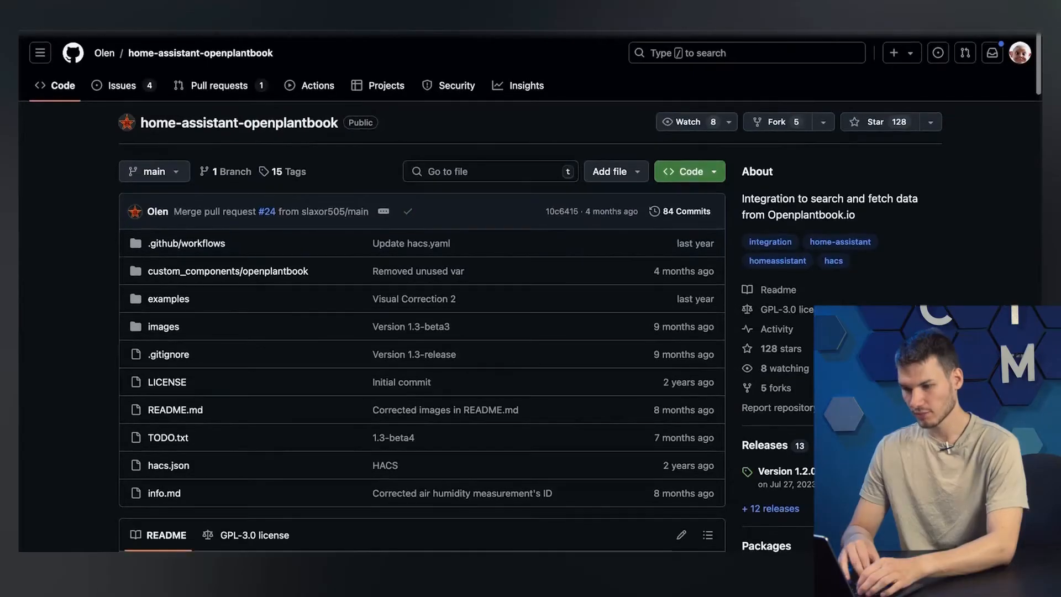
text(open)
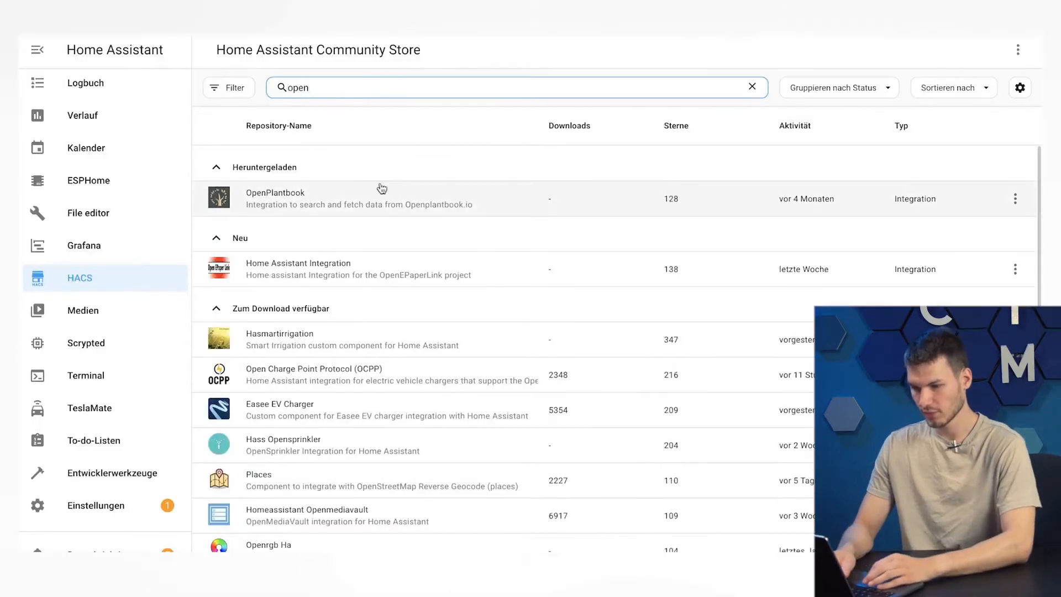
key(BackSpace)
key(BackSpace)
key(BackSpace)
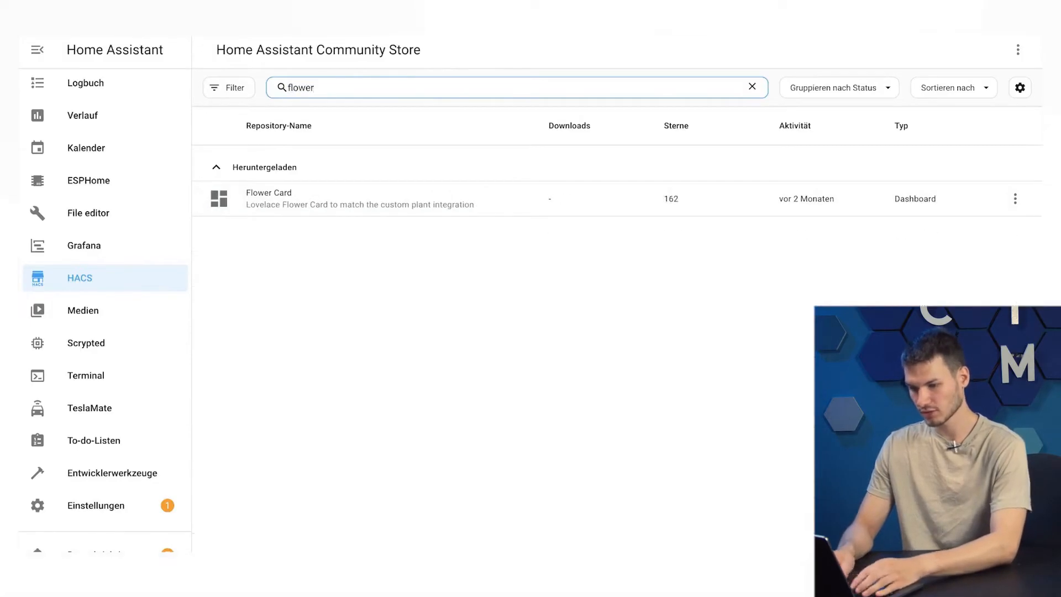
text(plan)
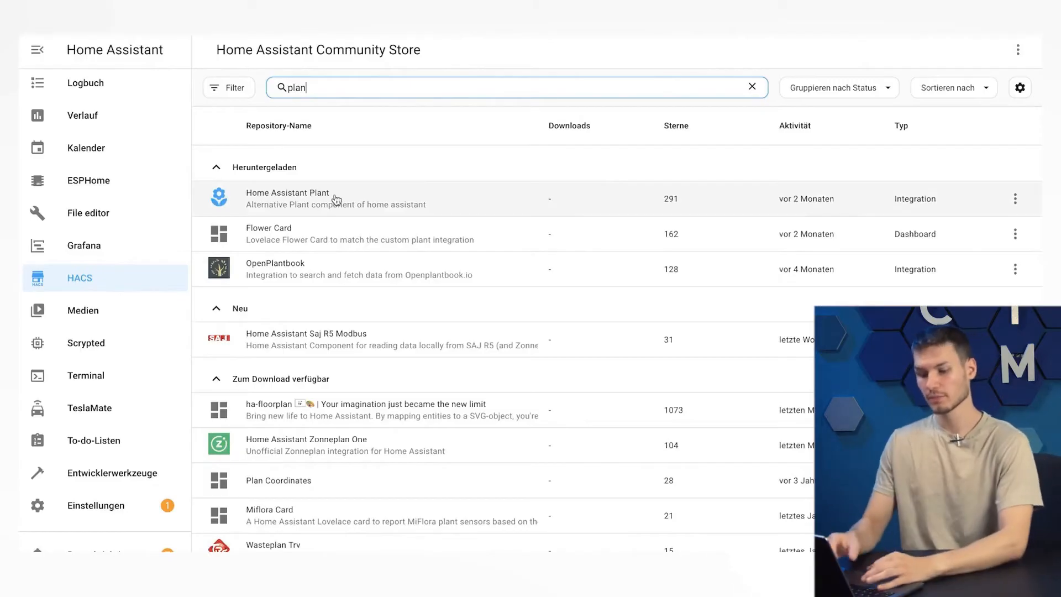
- Select OpenPlantbook as a new integration, reaching its Client ID and Secret form
click(94, 507)
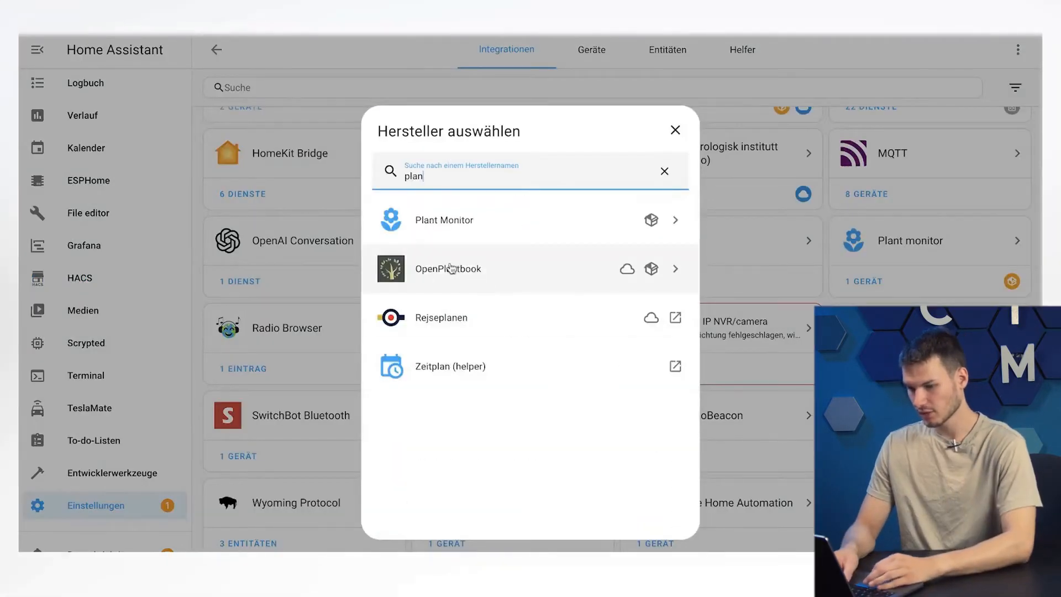
click(453, 269)
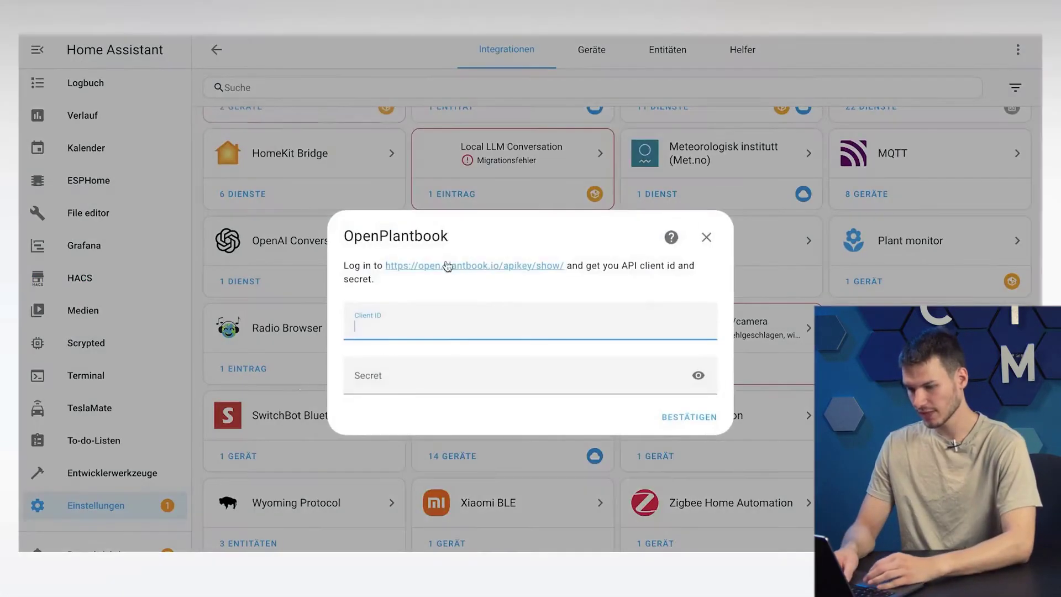
right_click(478, 271)
key(Escape)
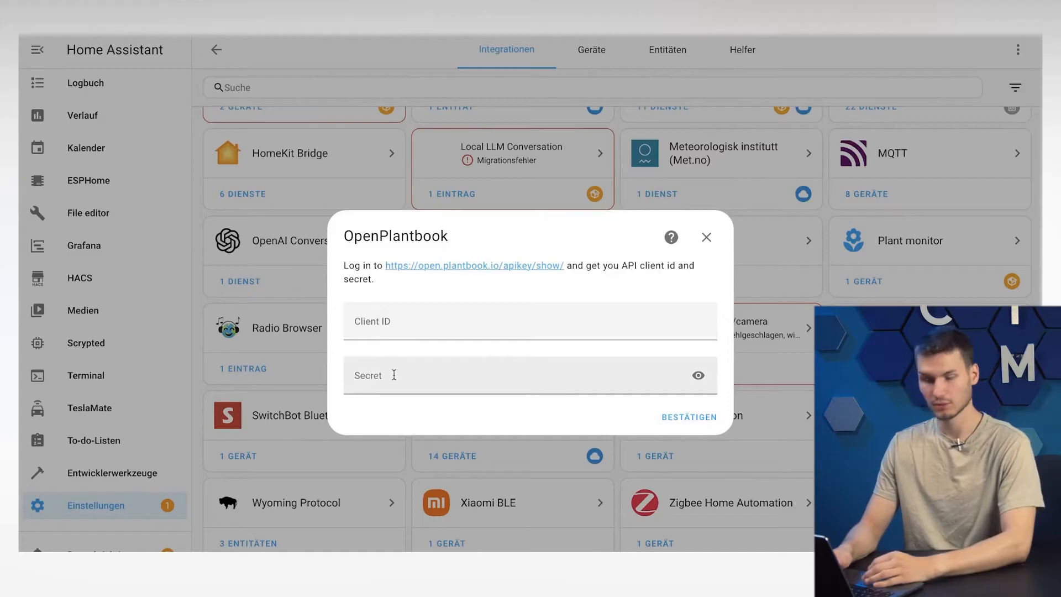
- Abandon the OpenPlantbook form and start a Plant Monitor plant with name and species filled
click(704, 239)
click(733, 530)
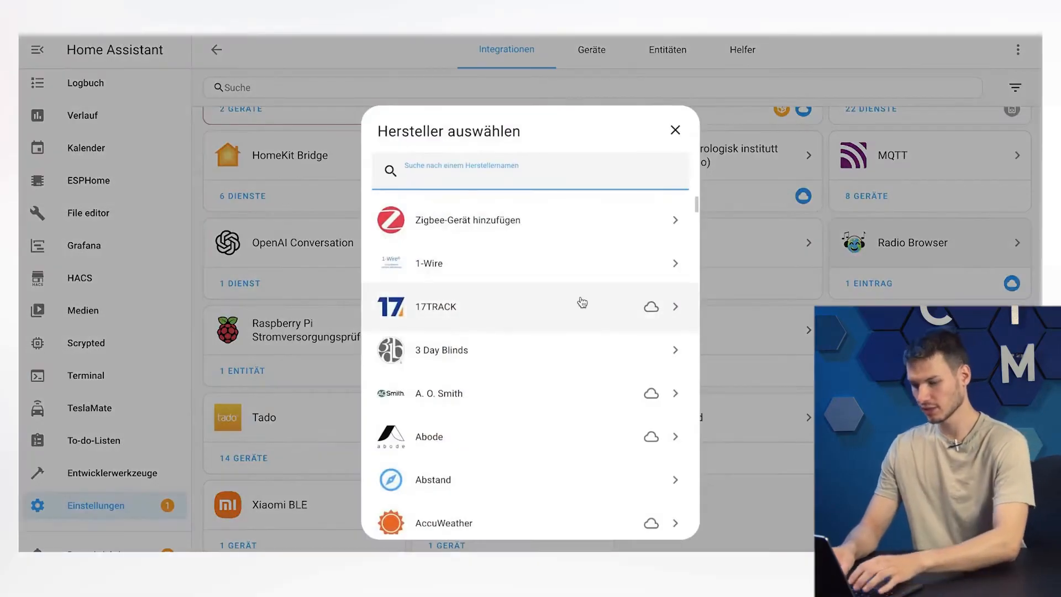
text(plan)
click(439, 217)
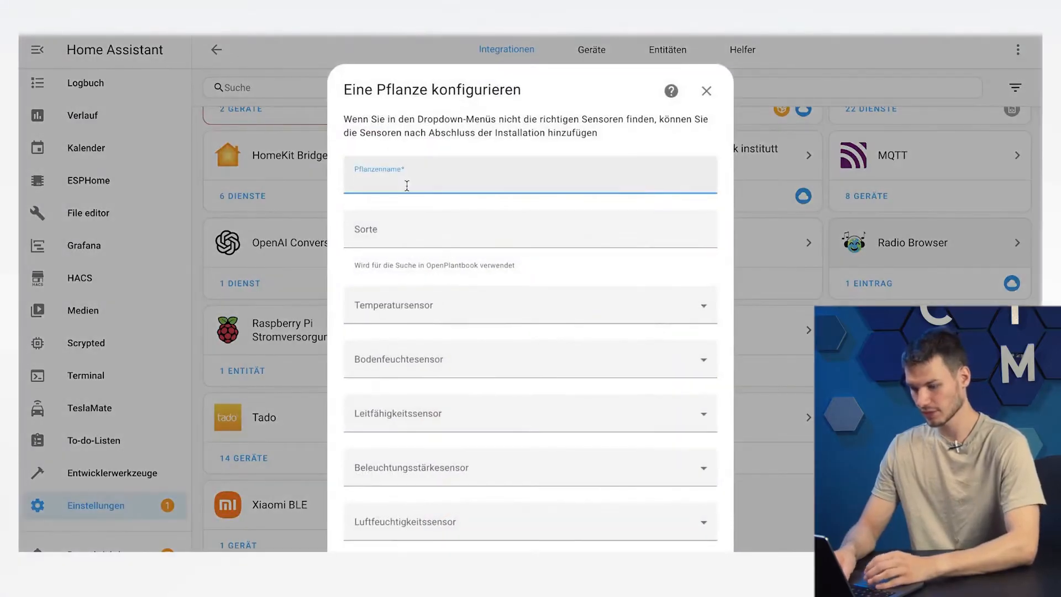
text(monstera)
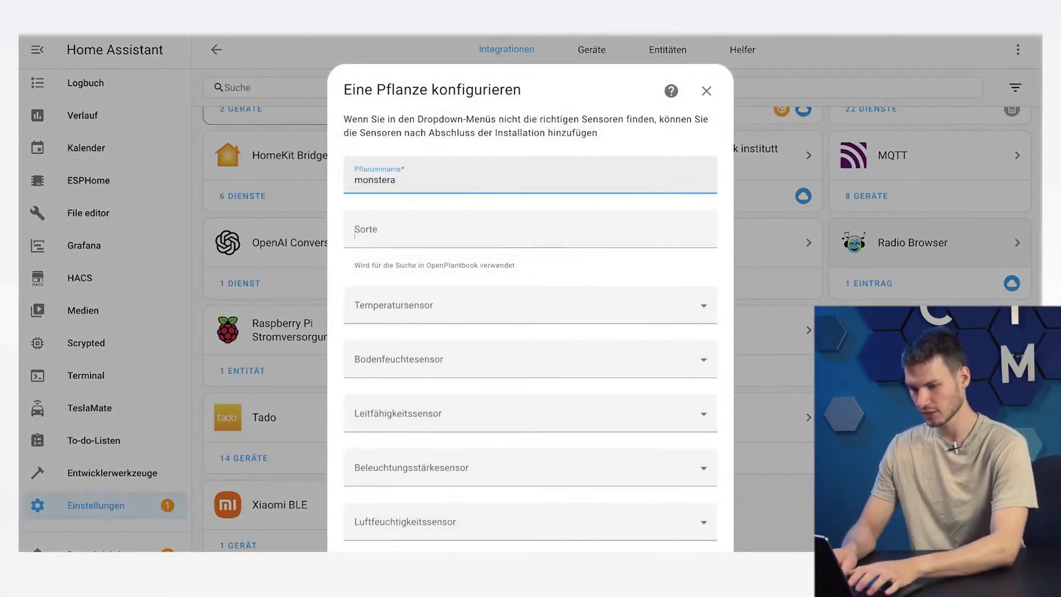
key(Tab)
text(mp)
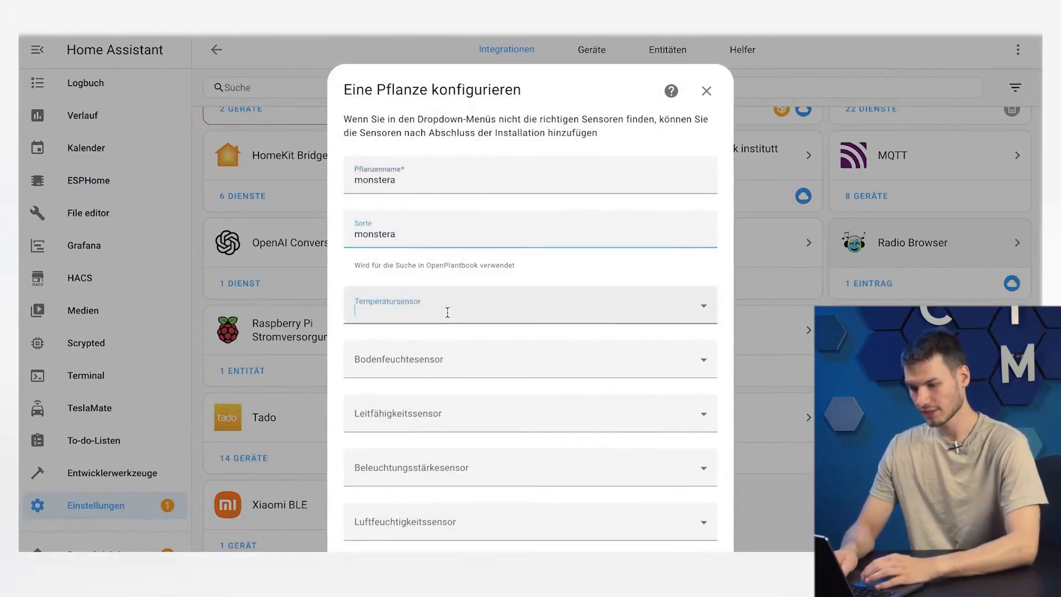
- Assign Plant Sensor 19D9 Temperature, Moisture, Conductivity and Illuminance as the plant's sensors
click(402, 305)
text(pl)
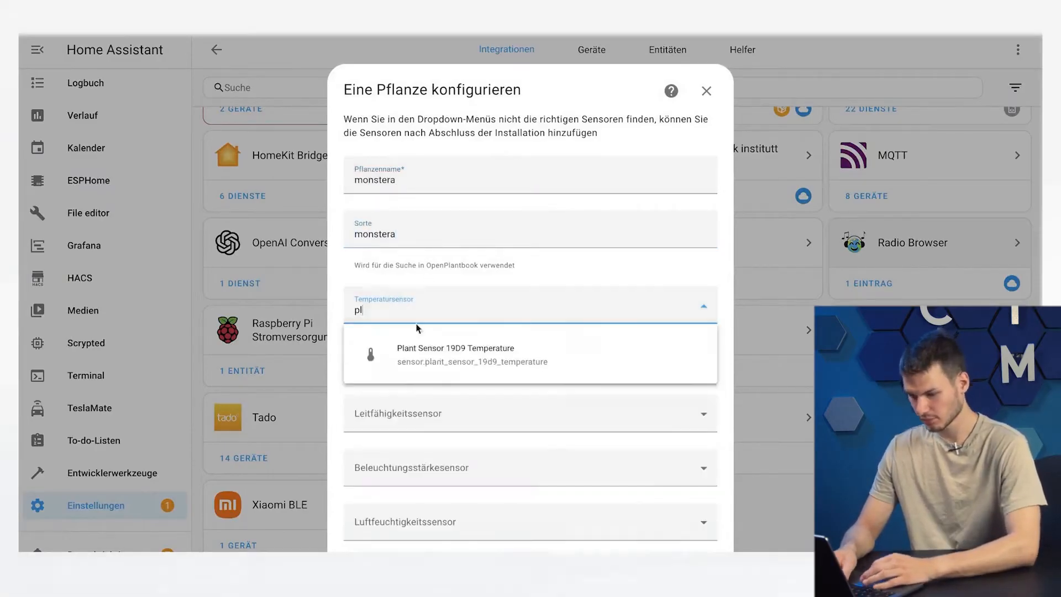
click(476, 364)
click(440, 363)
text(pl)
click(440, 412)
text(pl)
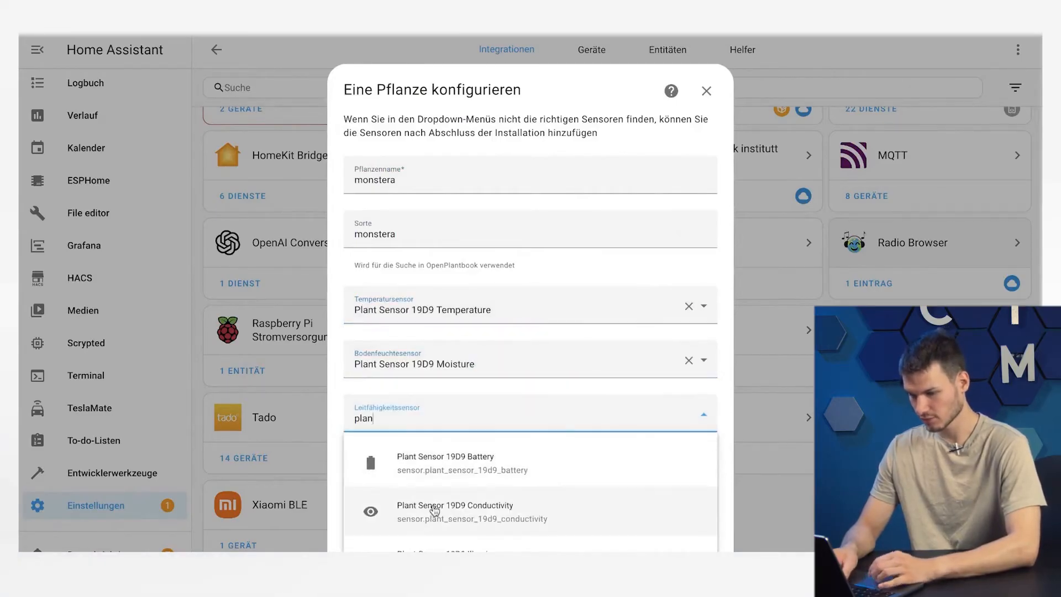
click(449, 452)
text(pl)
click(448, 413)
- Use Büro Luftfeuchtigkeit for humidity, confirm Monstera deliciosa and accept the default thresholds
click(437, 521)
click(335, 532)
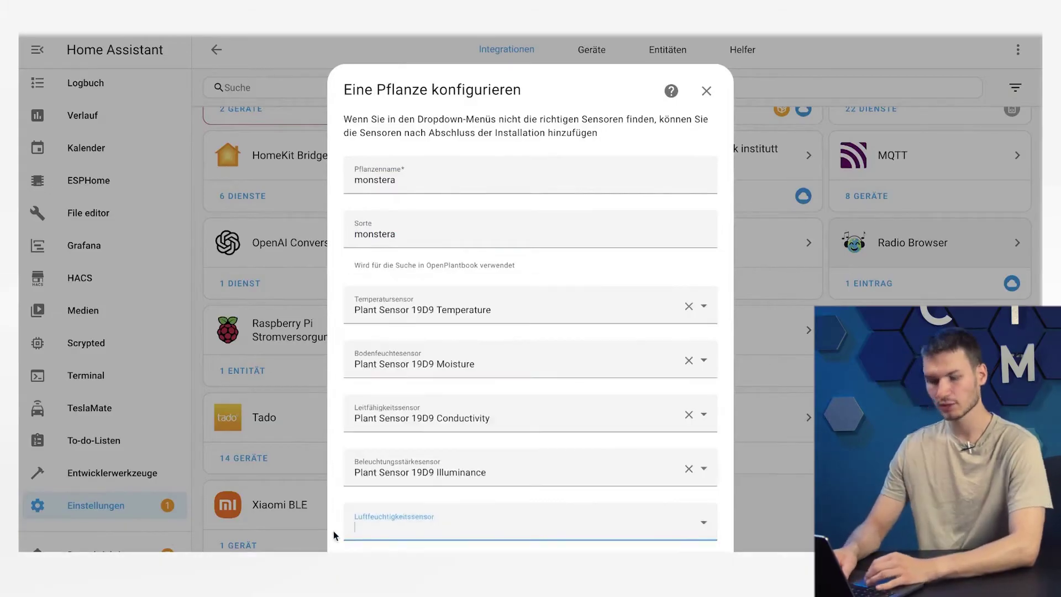
click(384, 523)
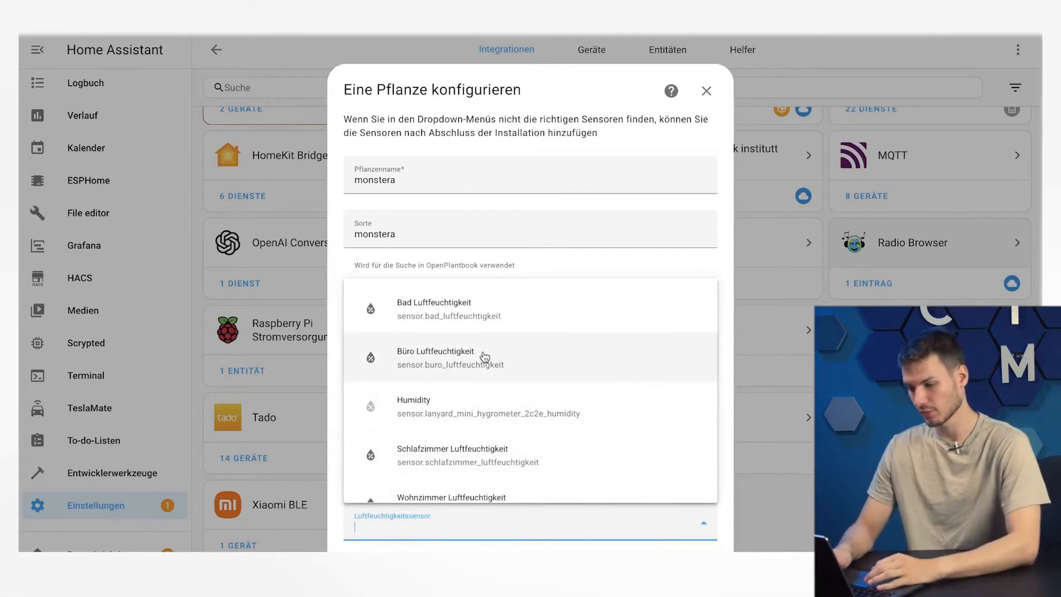
click(483, 356)
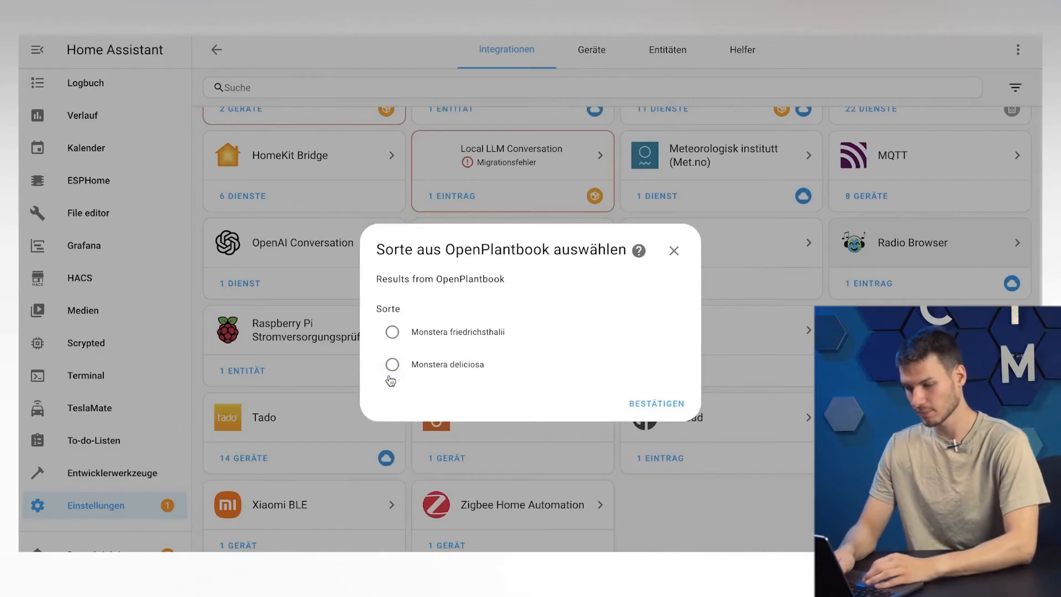
click(657, 403)
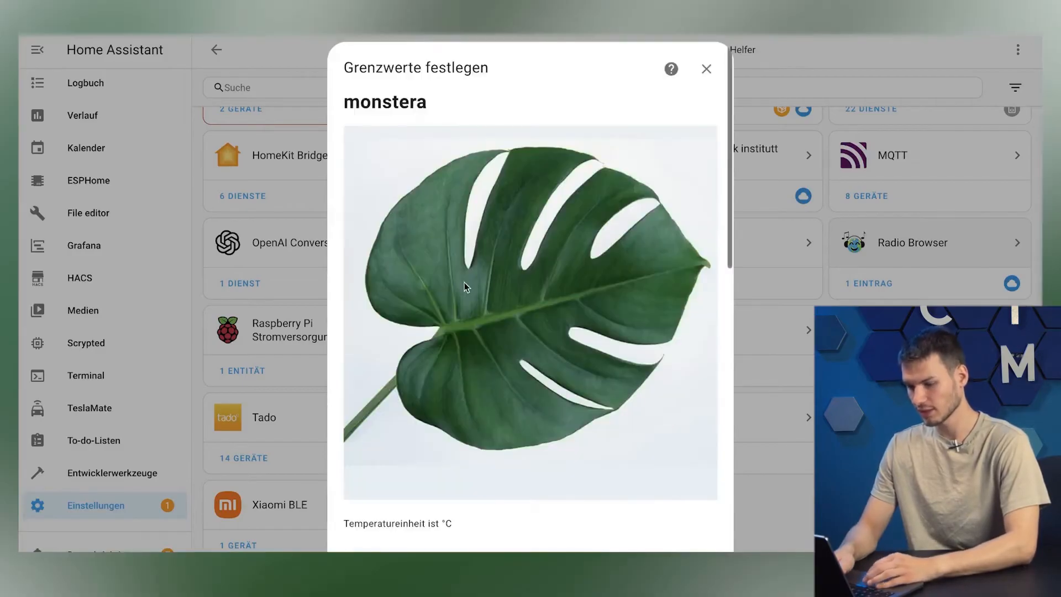
scroll(469, 436, down, 5)
scroll(469, 436, down, 1)
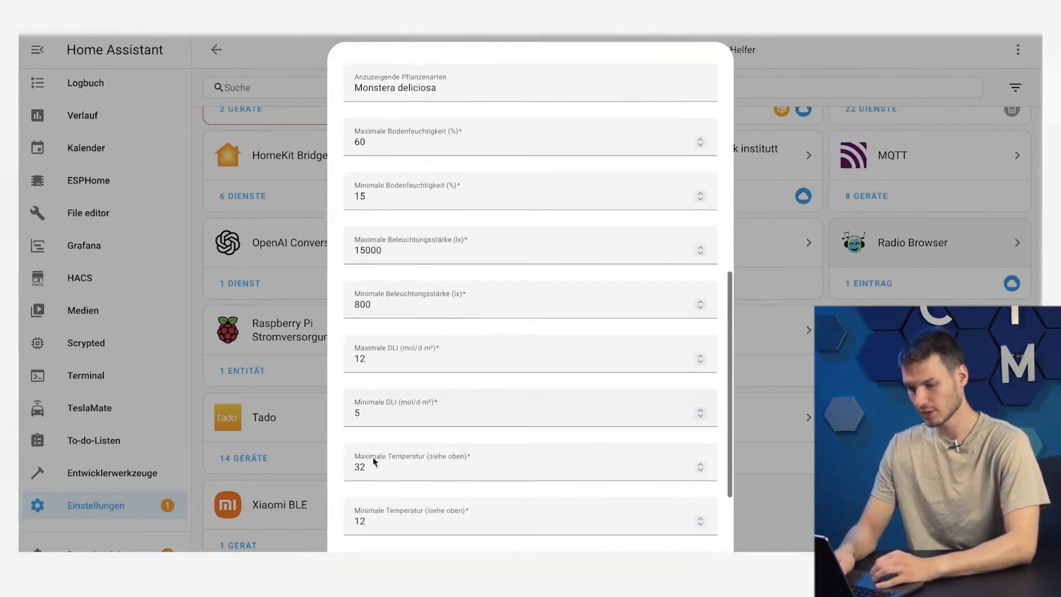
scroll(375, 476, down, 2)
scroll(374, 476, down, 1)
scroll(374, 476, down, 2)
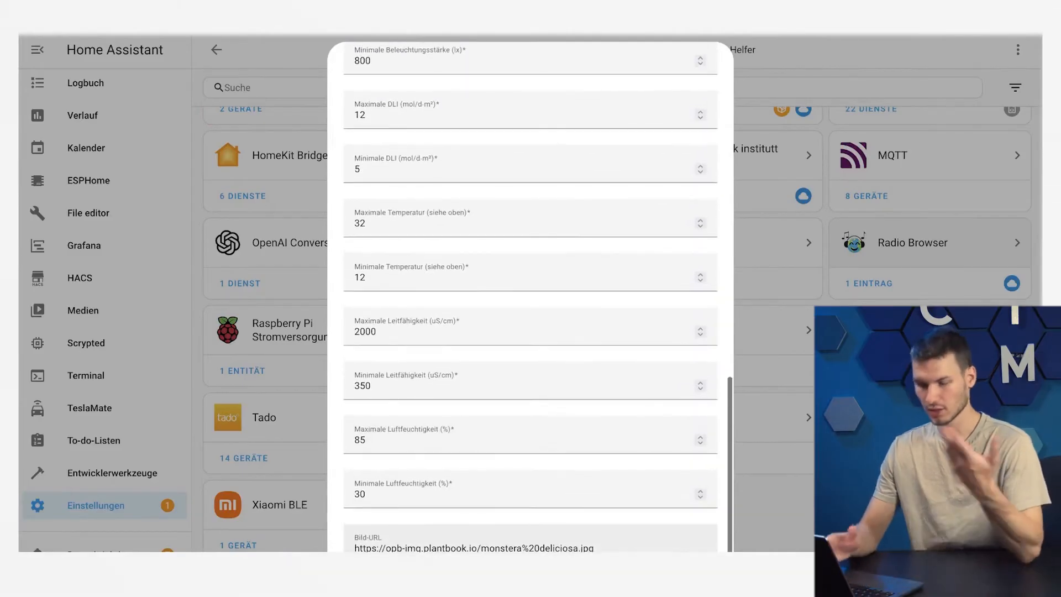
scroll(361, 450, up, 8)
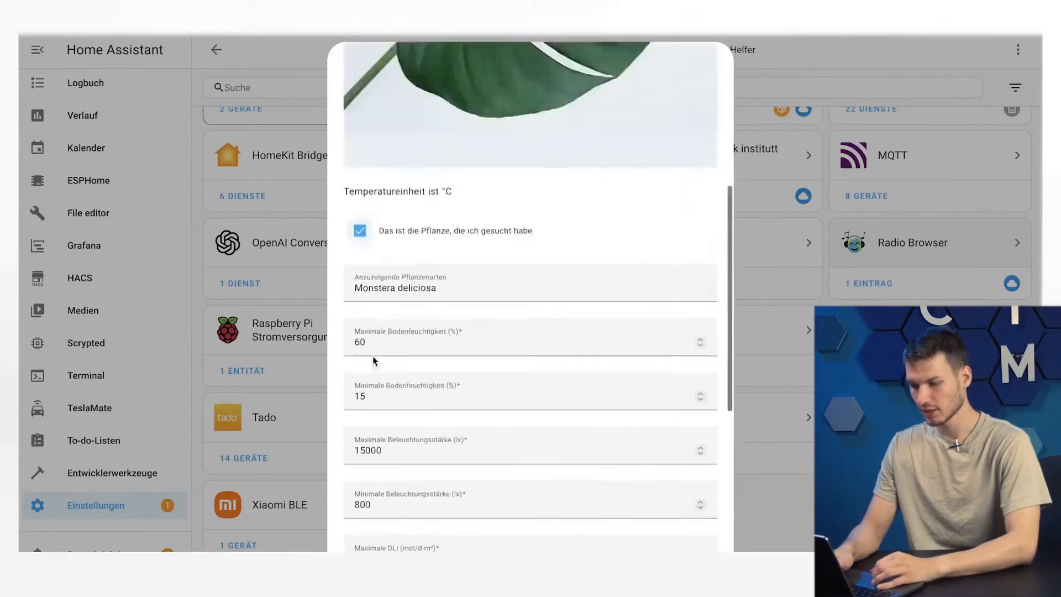
scroll(373, 356, up, 3)
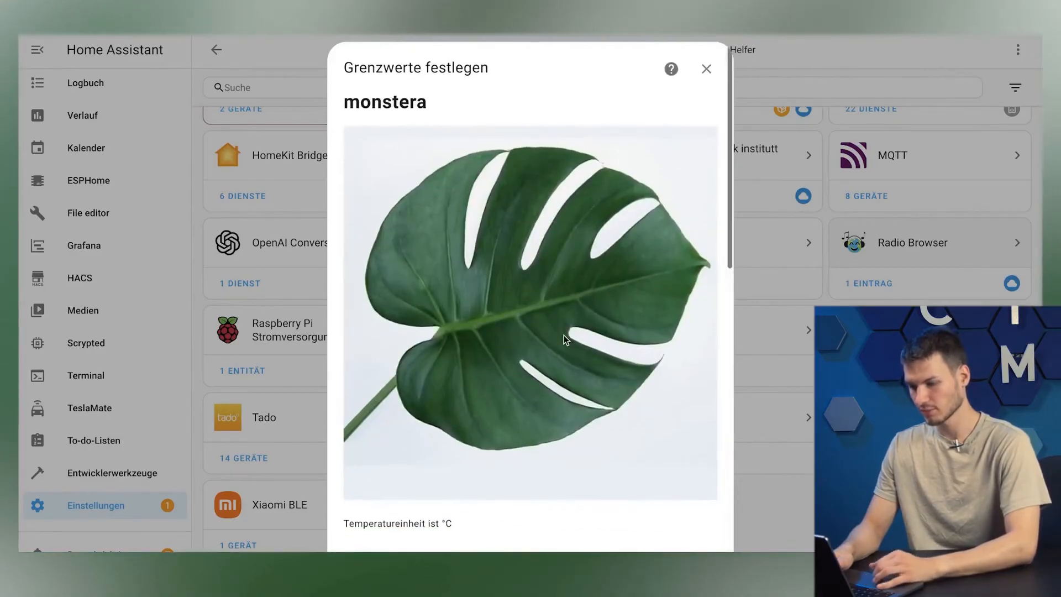
scroll(564, 335, down, 4)
scroll(563, 335, down, 6)
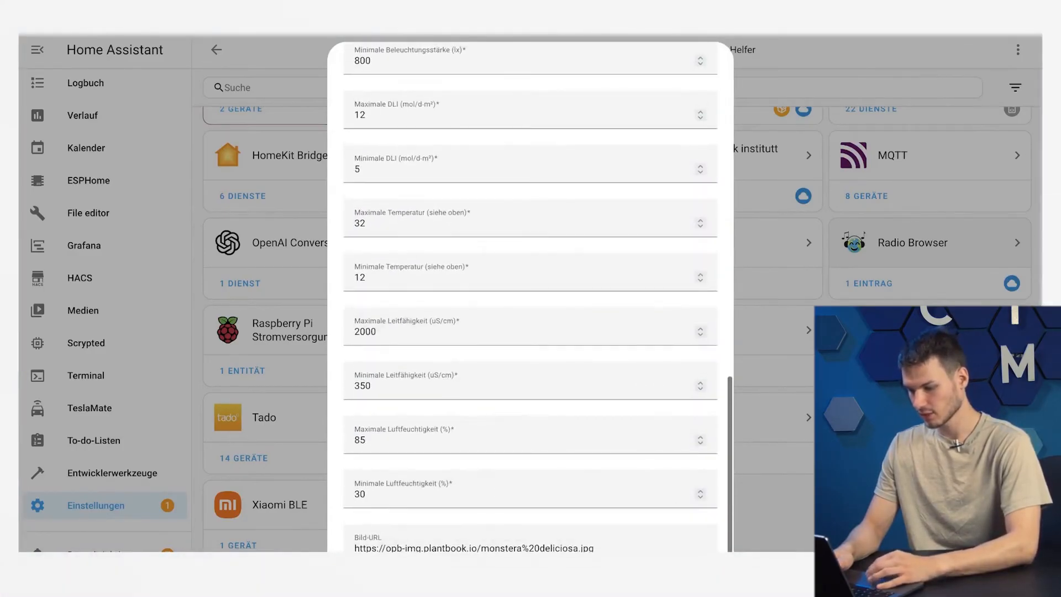
key(Return)
- Place the monstera in the Büro area and reach its device page from the Plant monitor integration
click(552, 369)
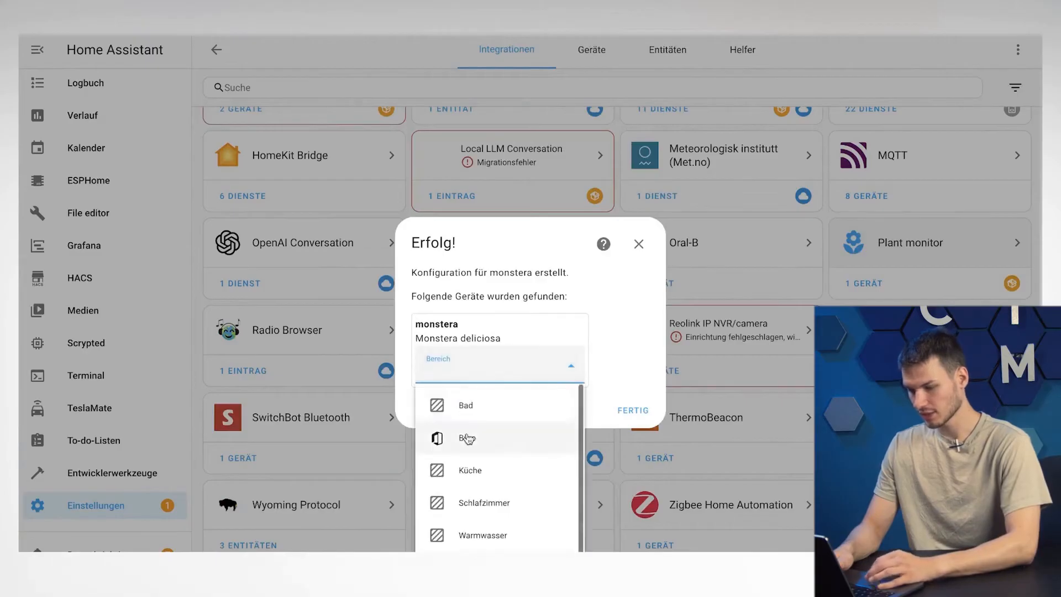
click(473, 406)
click(632, 409)
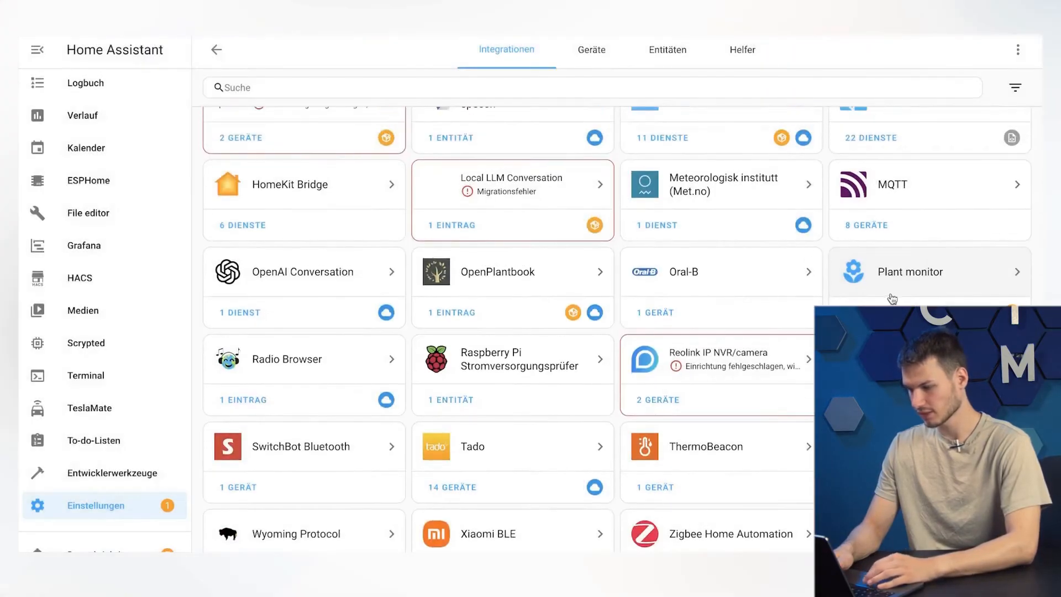
click(913, 249)
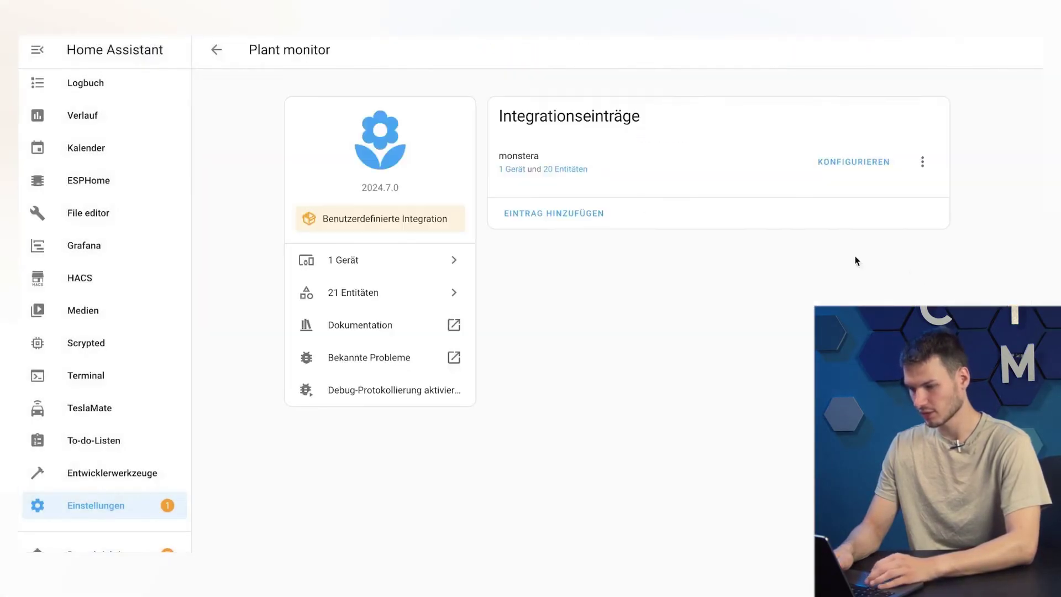
click(512, 169)
scroll(509, 456, down, 2)
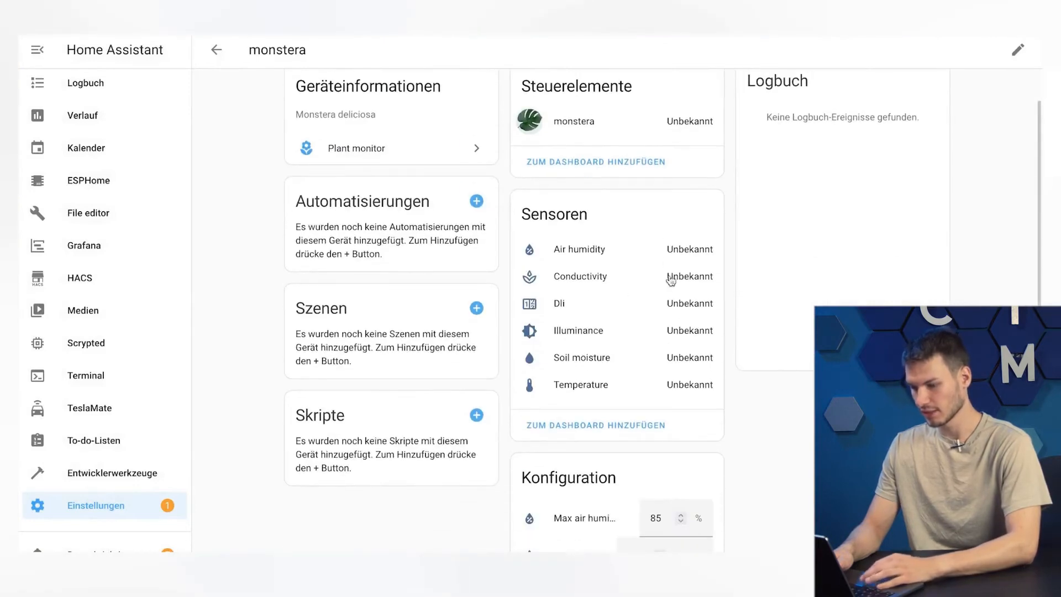
scroll(594, 318, up, 2)
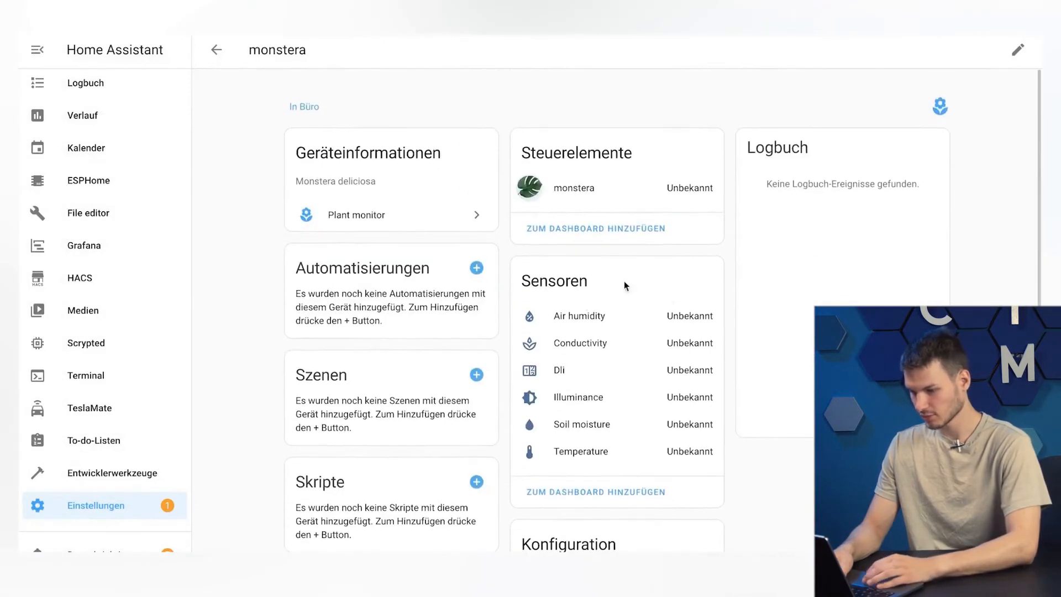
- Inspect the monstera's air humidity entity and its problem-state history
click(693, 314)
click(357, 82)
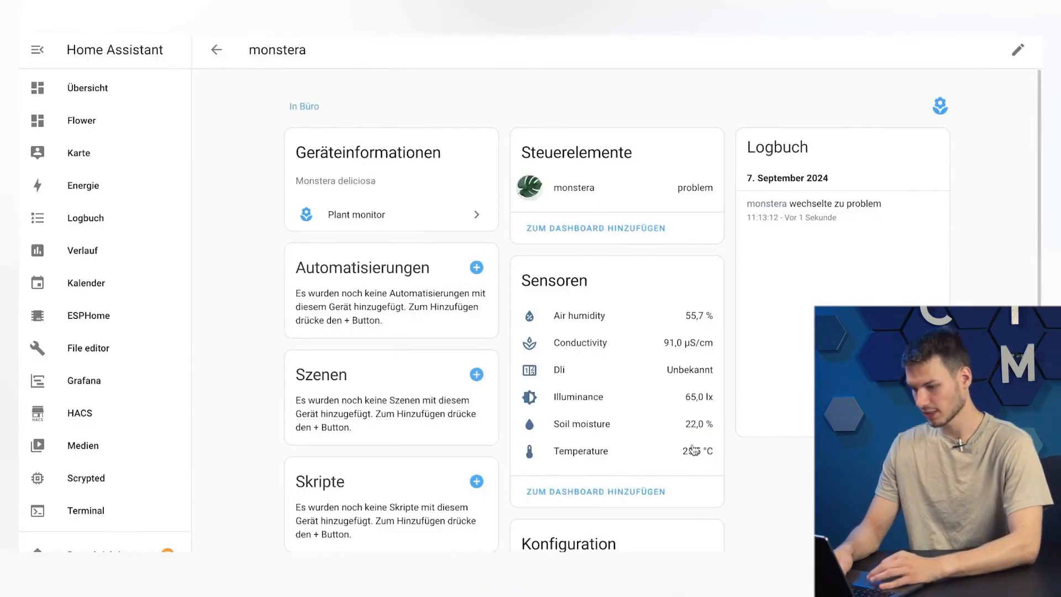
click(695, 190)
key(Escape)
scroll(365, 249, down, 5)
scroll(402, 332, down, 5)
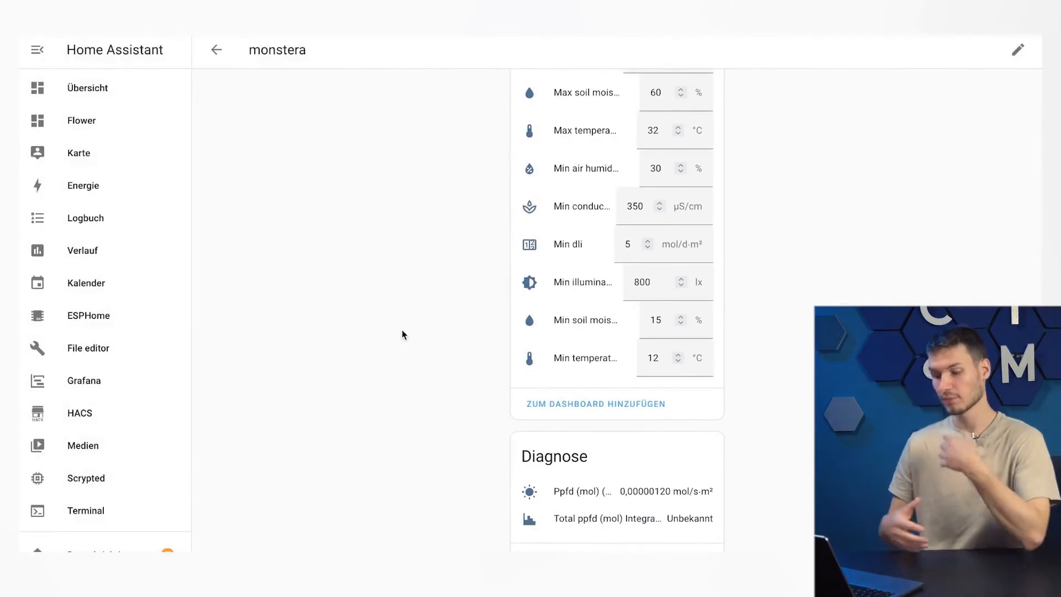
scroll(171, 365, down, 3)
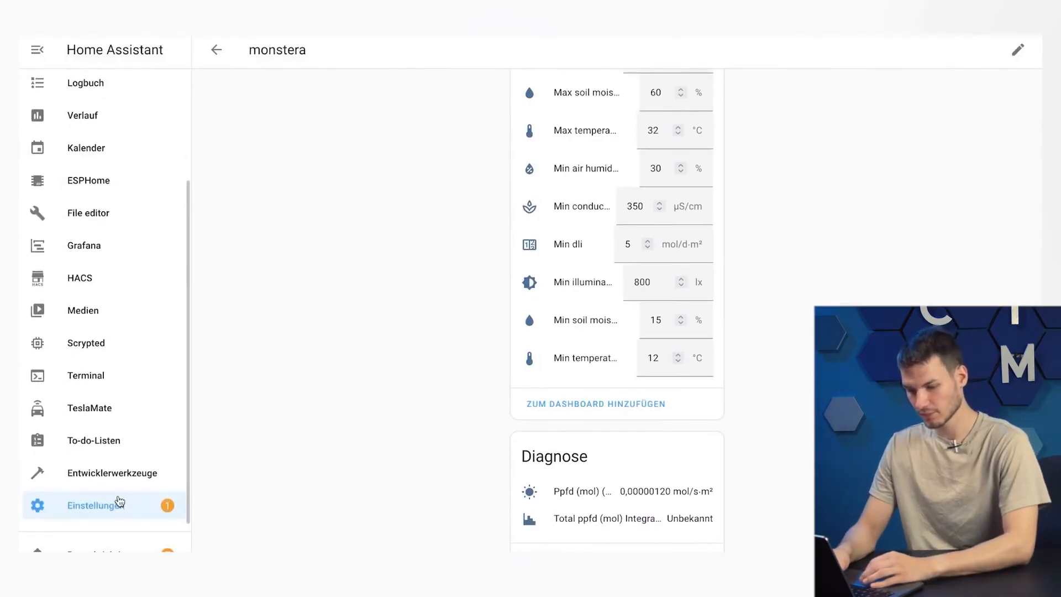
- Create an empty dashboard named Flower and begin adding a card to it
click(101, 502)
scroll(327, 398, down, 2)
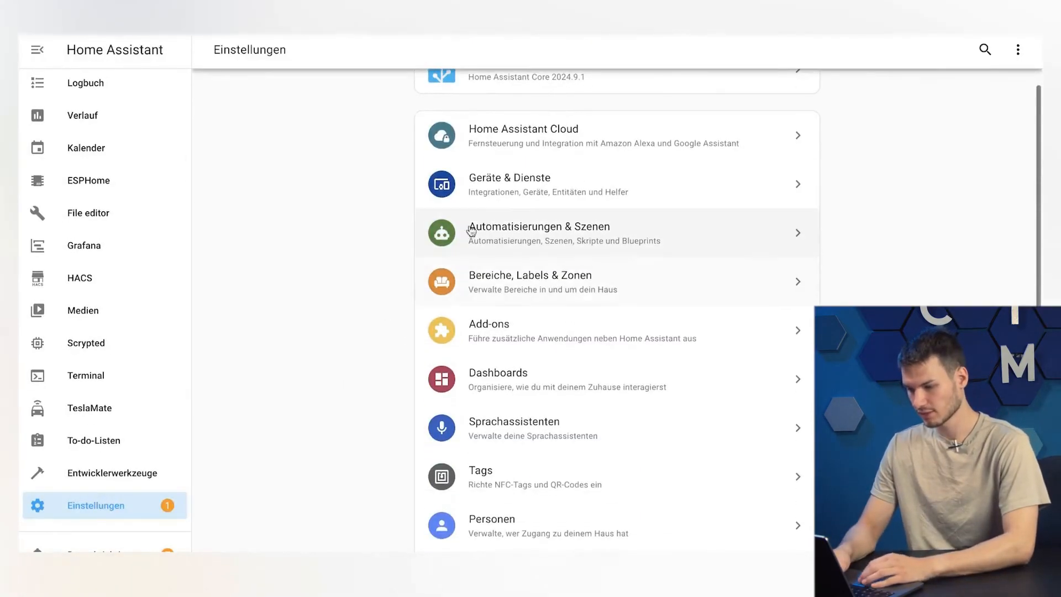
click(514, 378)
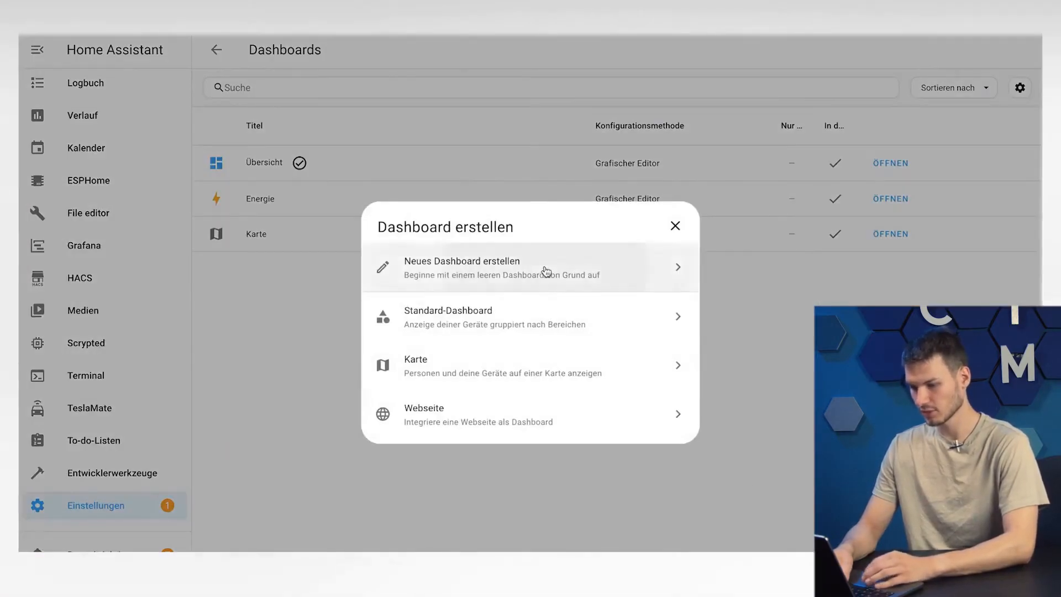
click(545, 267)
click(503, 240)
text(Flower)
click(623, 462)
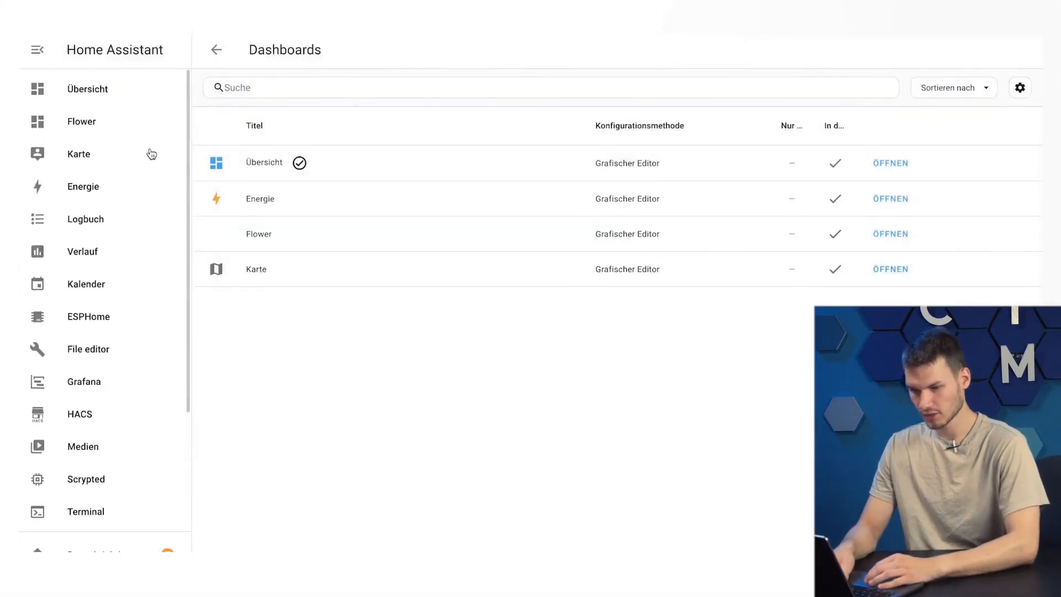
click(87, 122)
click(1020, 50)
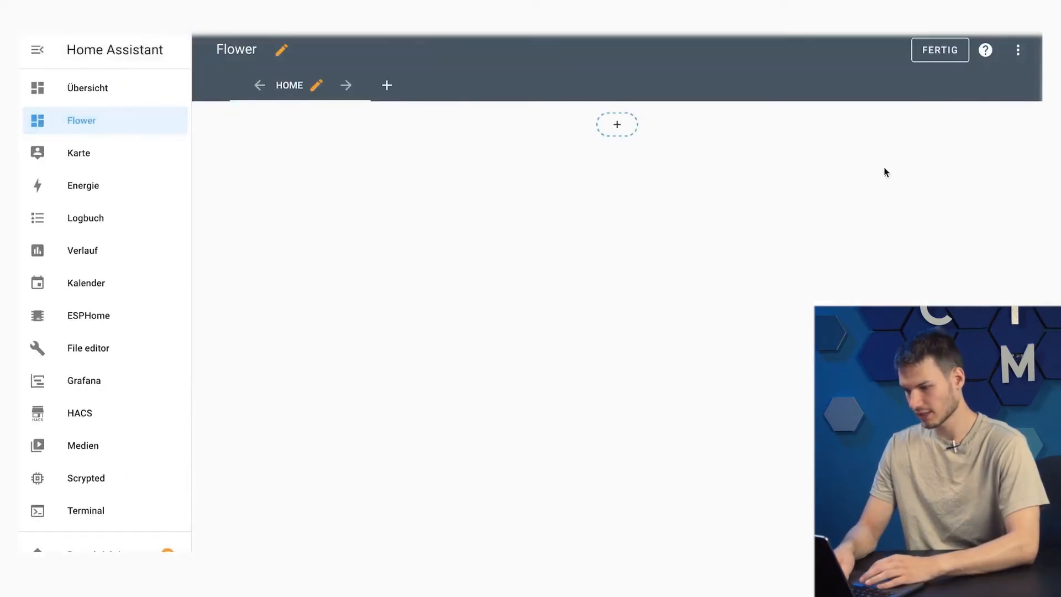
click(618, 125)
- Add a Flower card showing monstera with Plant Sensor 19D9 Battery and save it
click(367, 140)
text(fl)
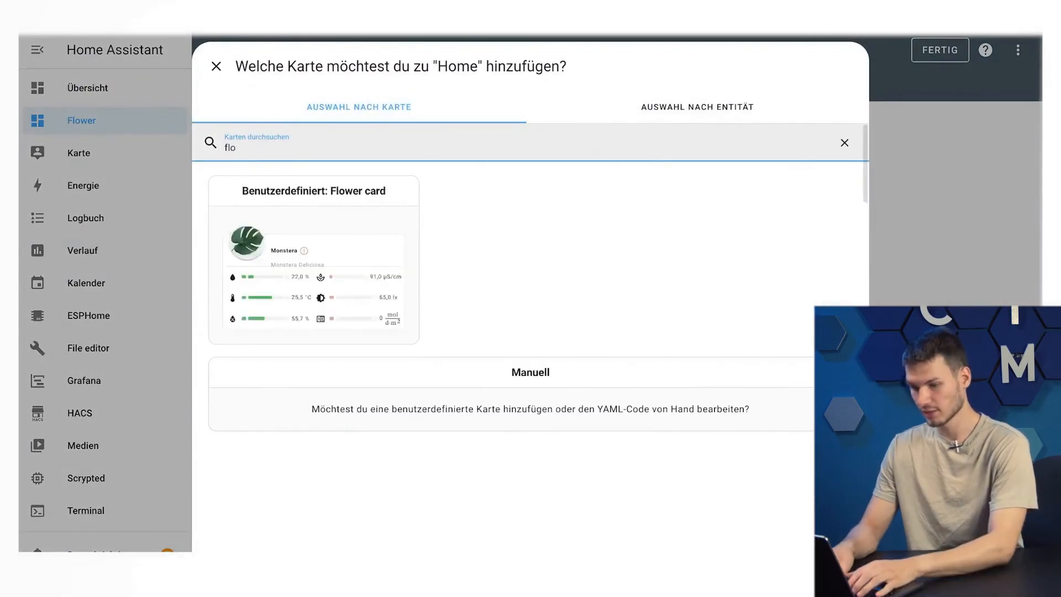
click(523, 249)
click(349, 235)
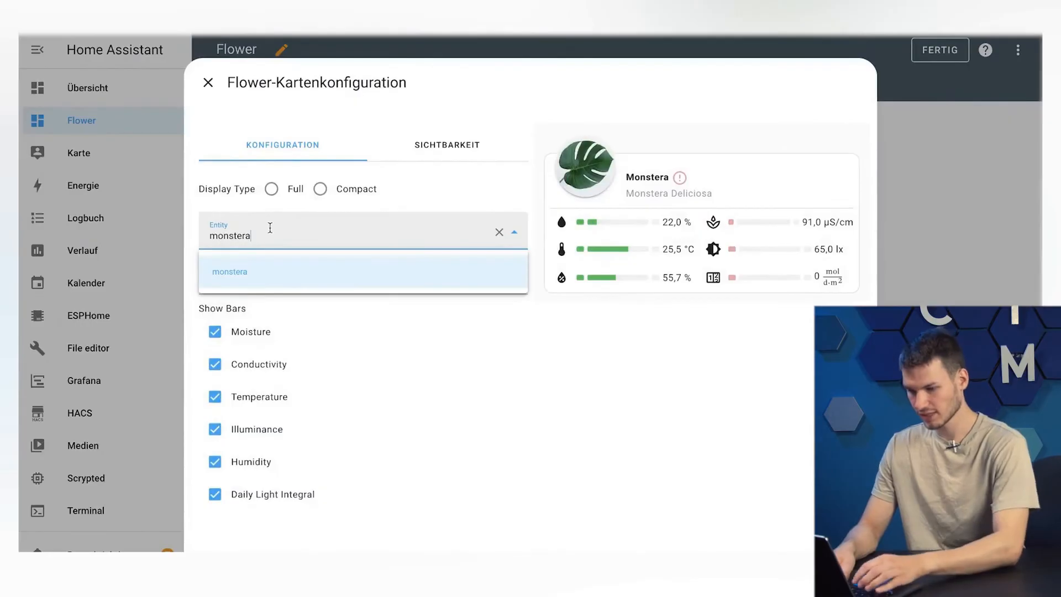
click(240, 275)
click(288, 236)
click(277, 274)
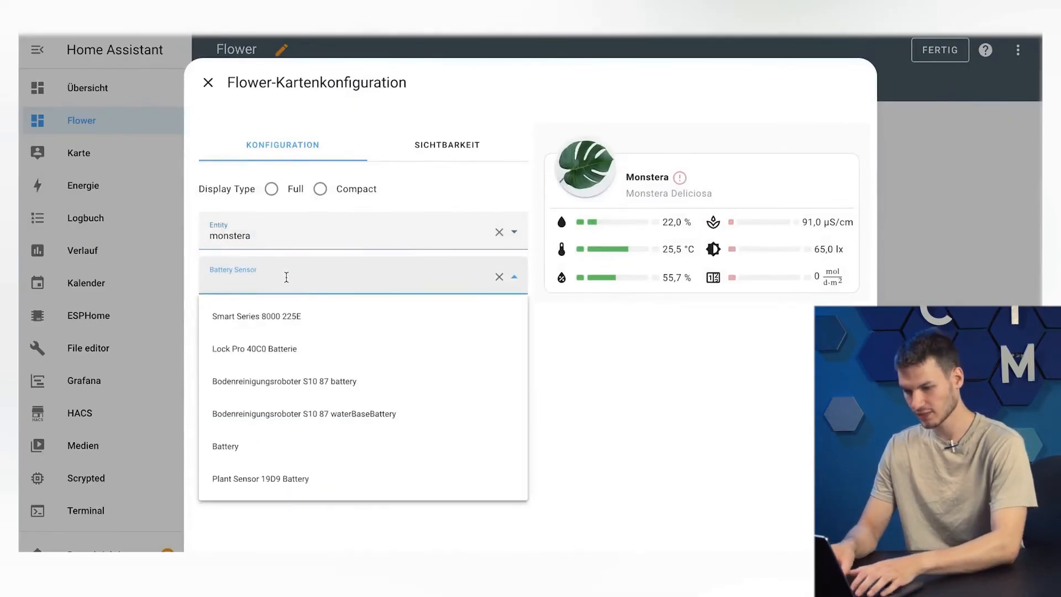
click(313, 478)
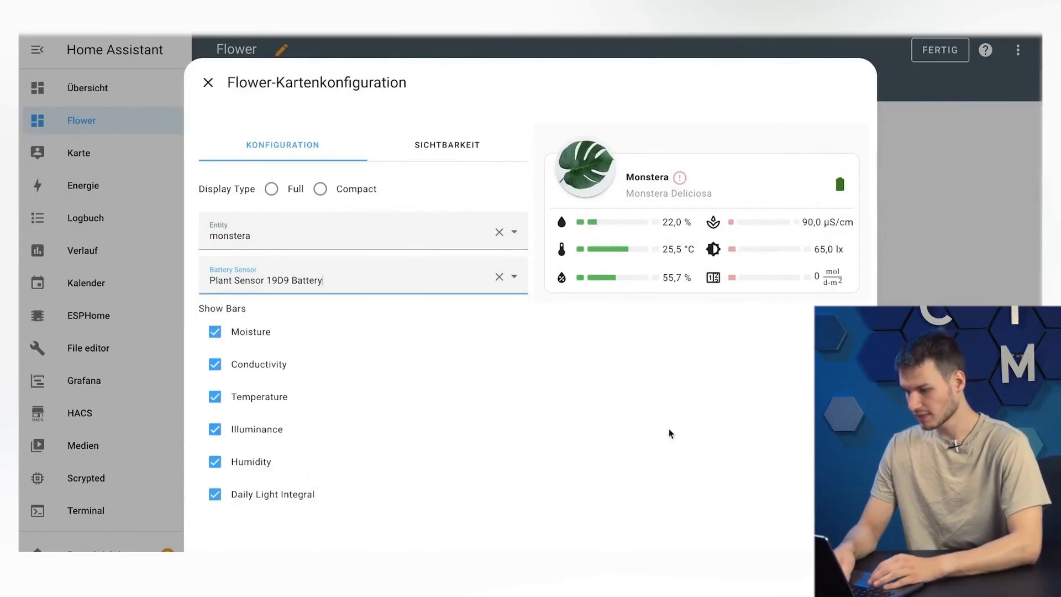
key(Return)
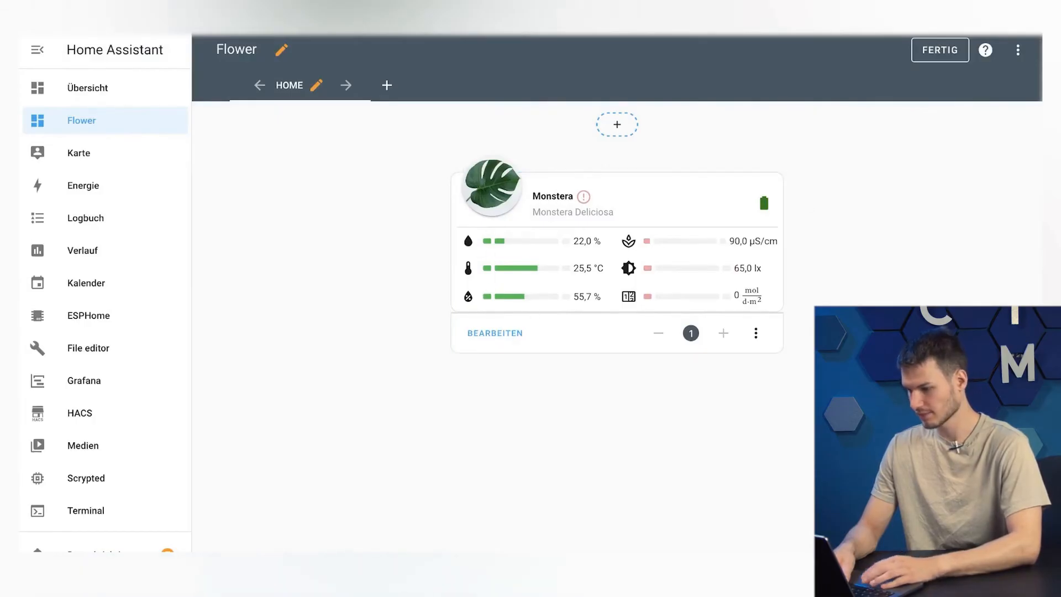
- Leave dashboard edit mode so the Monstera card shows normally
click(940, 49)
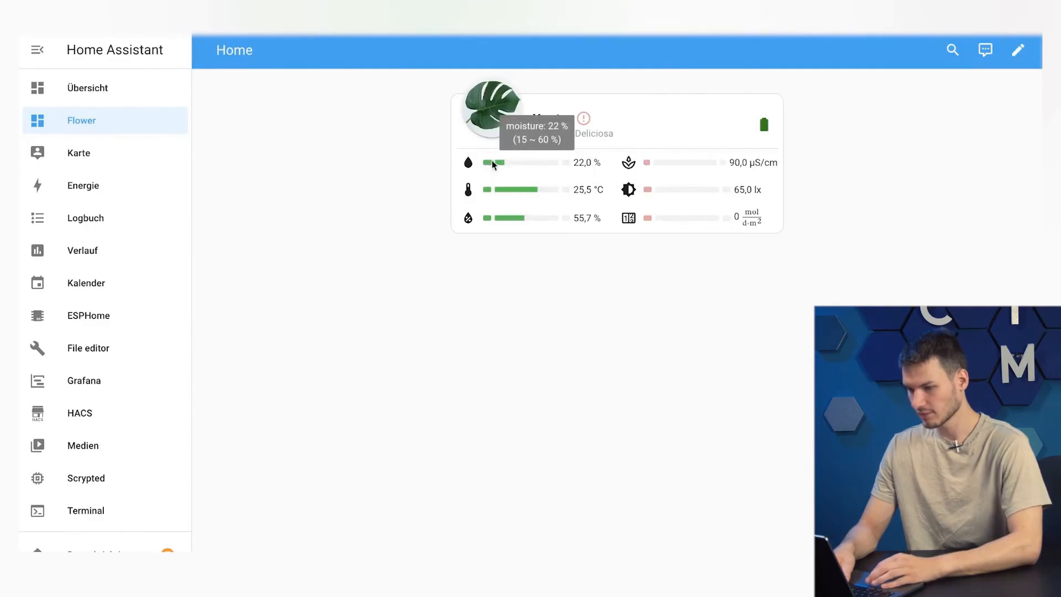
mouse_move(511, 268)
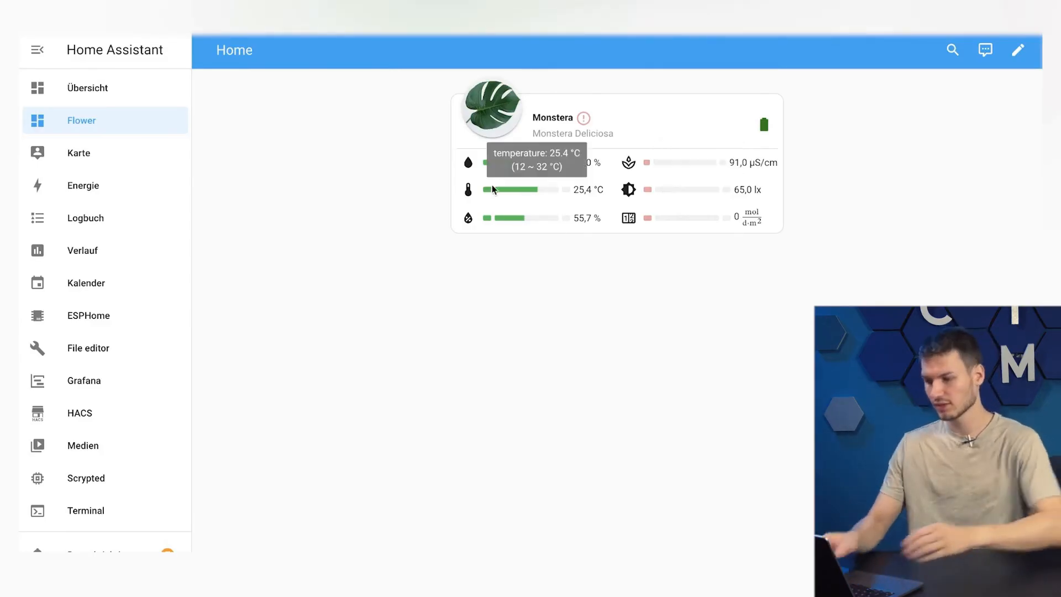
scroll(89, 448, down, 3)
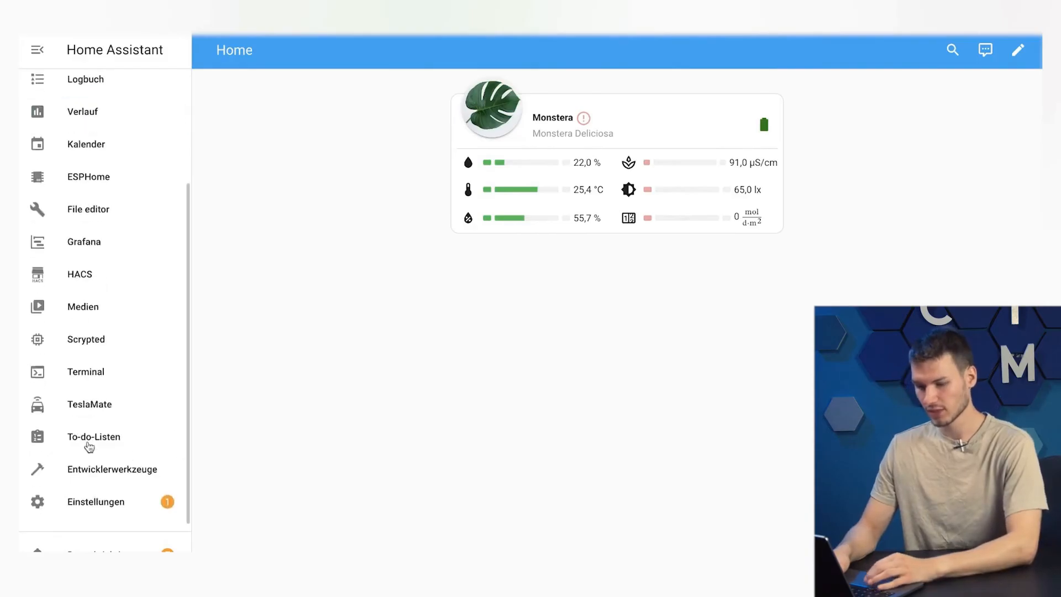
- Reach the monstera plant options under the Plant monitor integration
click(108, 504)
scroll(399, 239, down, 1)
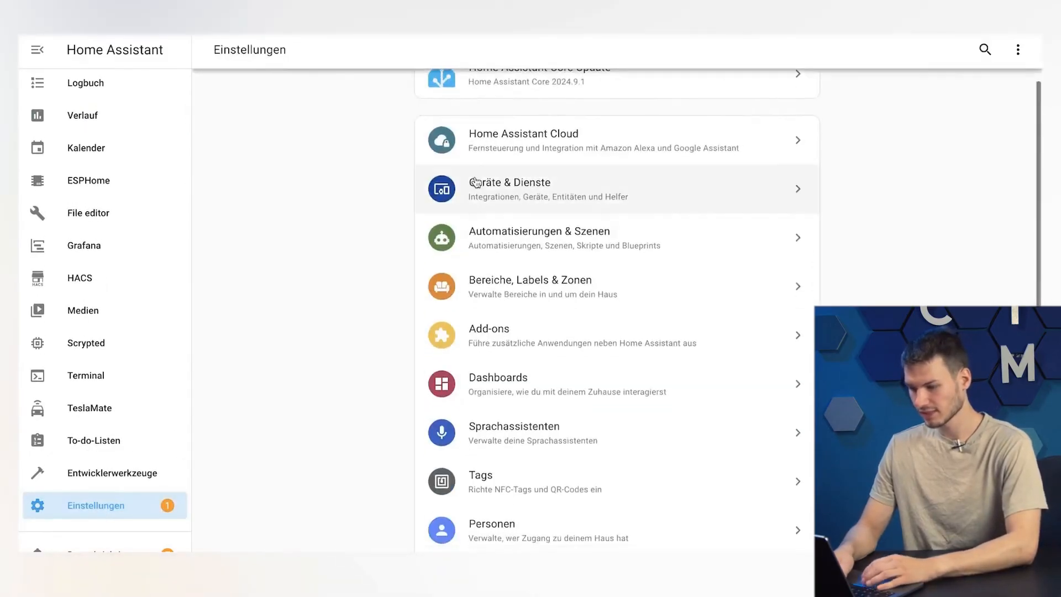
click(471, 183)
scroll(589, 360, down, 3)
scroll(738, 379, down, 2)
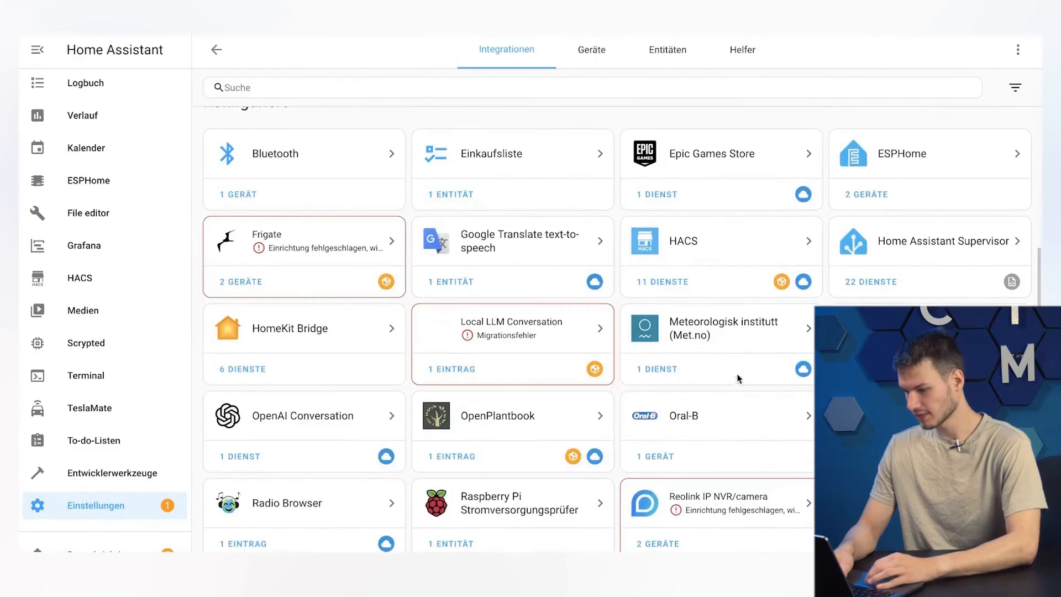
click(771, 386)
click(834, 161)
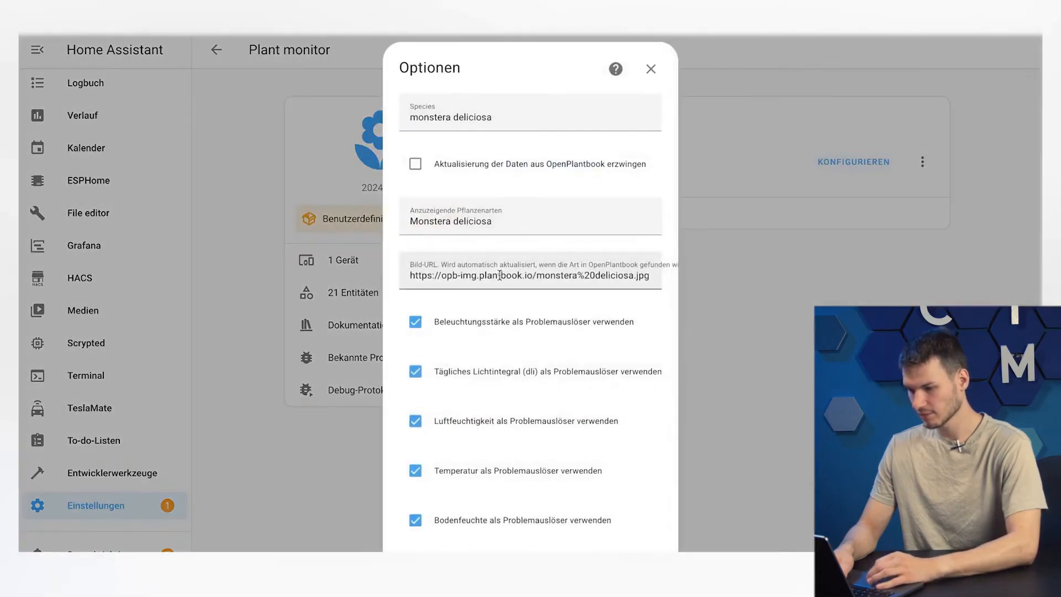
scroll(481, 390, down, 2)
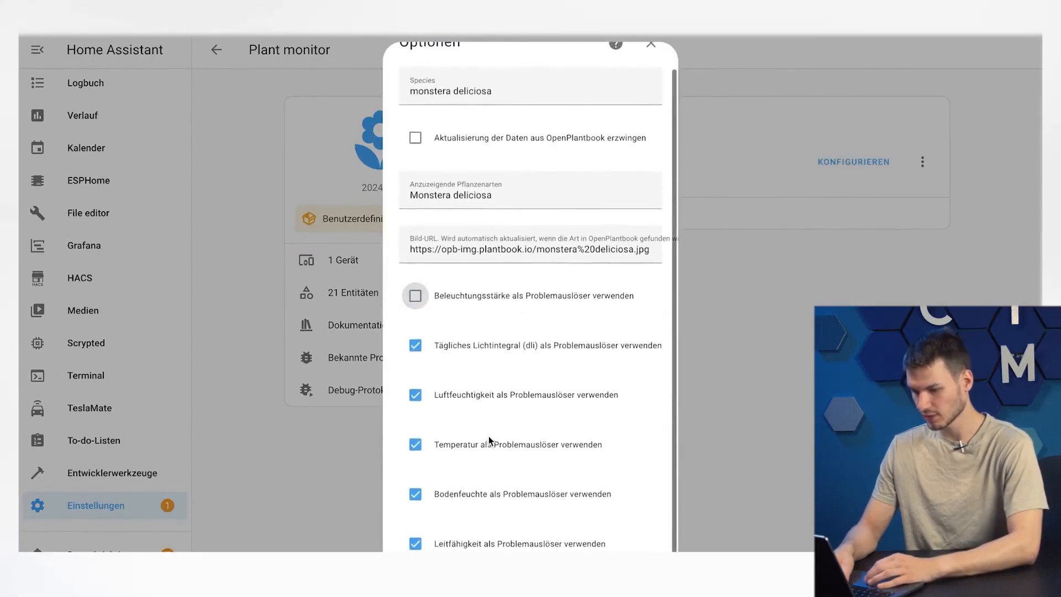
- Remove illuminance and conductivity as problem triggers, save, and return to the Flower dashboard
click(415, 545)
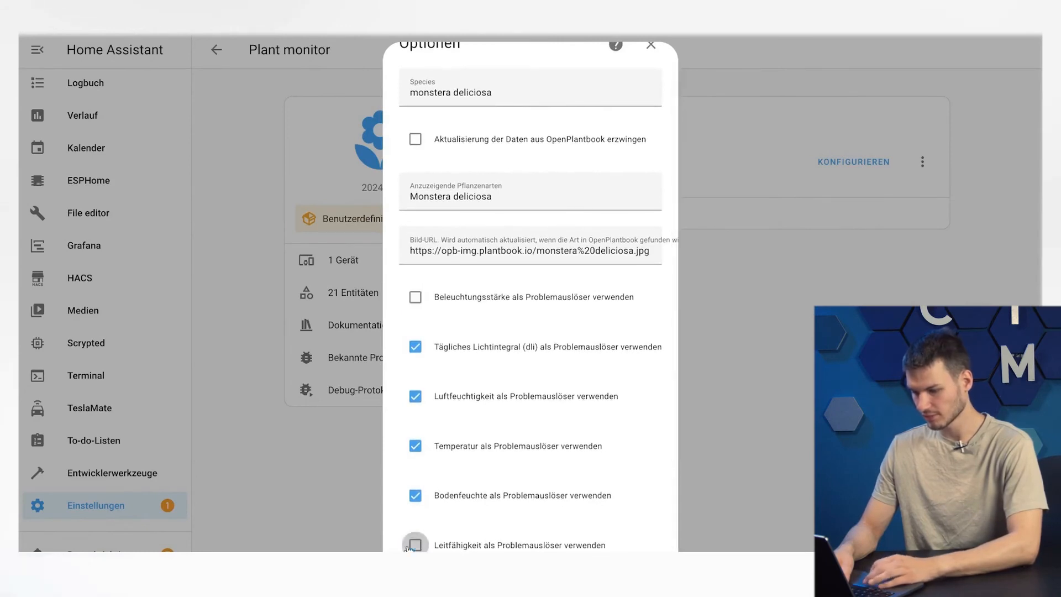
key(Return)
click(633, 360)
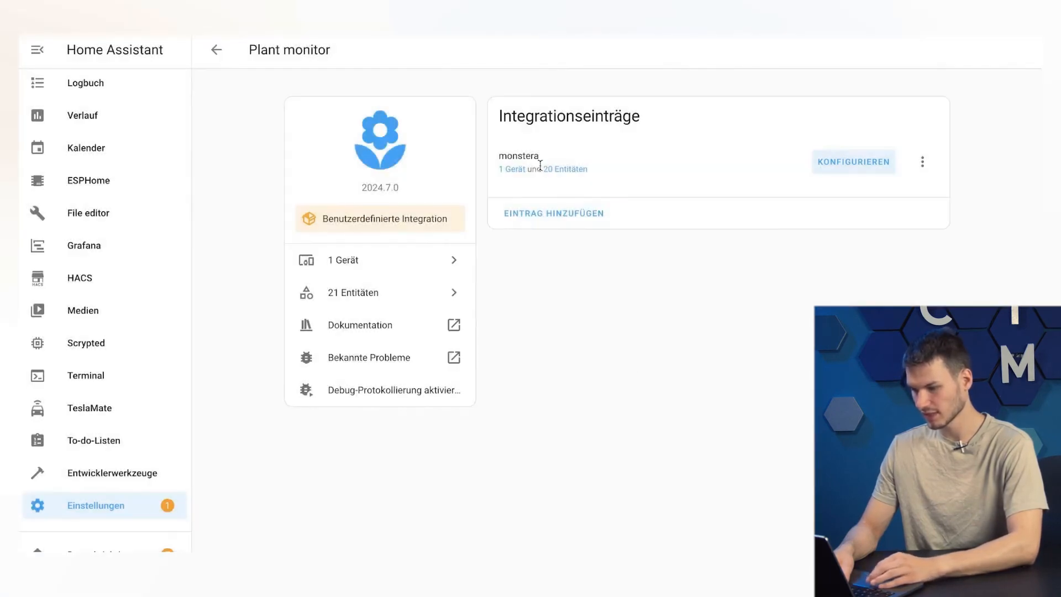
click(517, 167)
scroll(83, 249, up, 5)
click(82, 120)
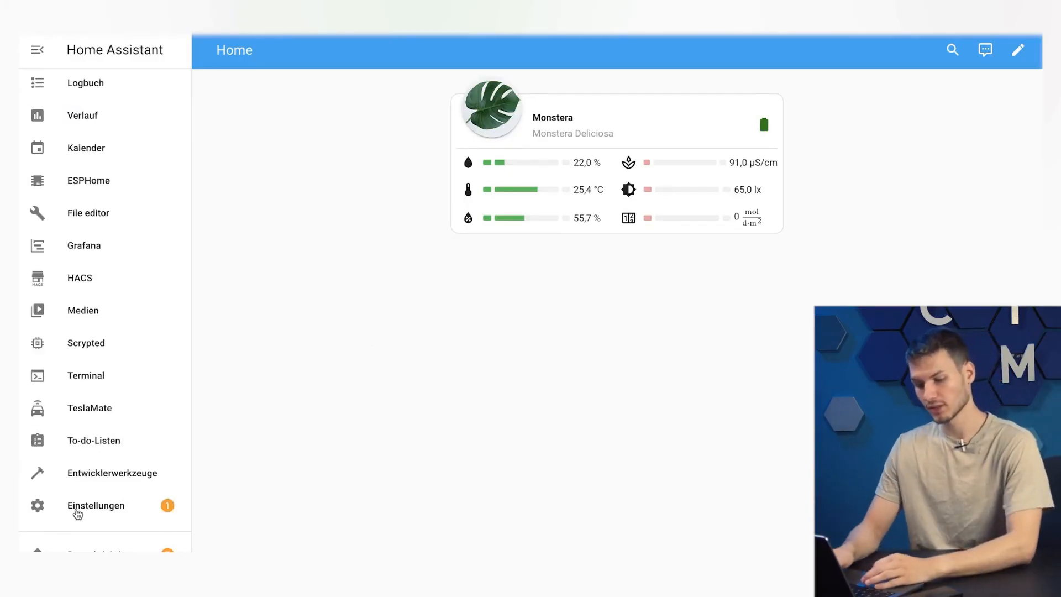
- Start a new automation from scratch with an entity state trigger
click(77, 513)
click(496, 292)
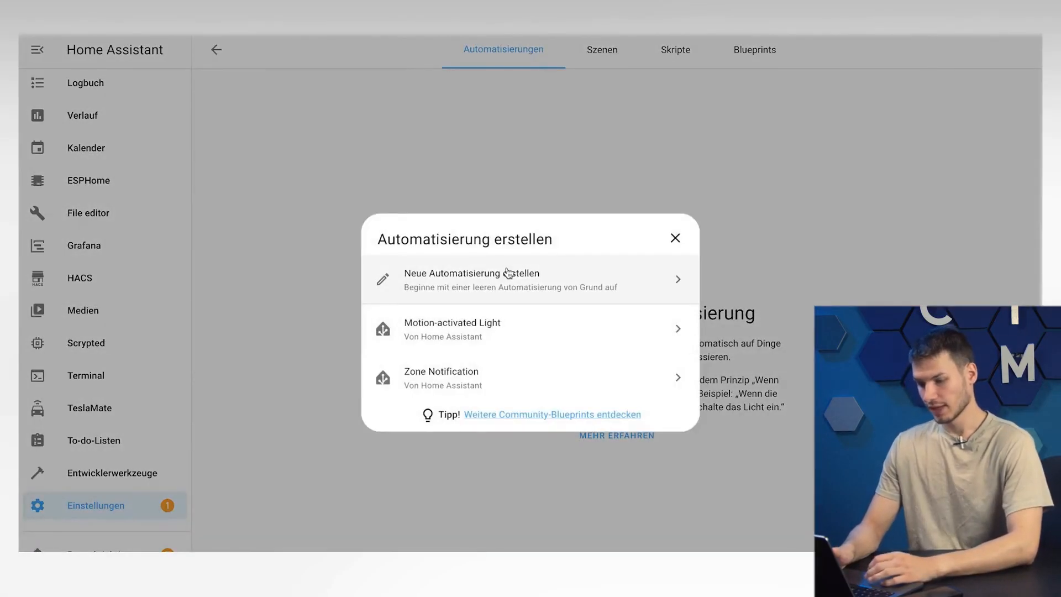
click(508, 274)
click(313, 172)
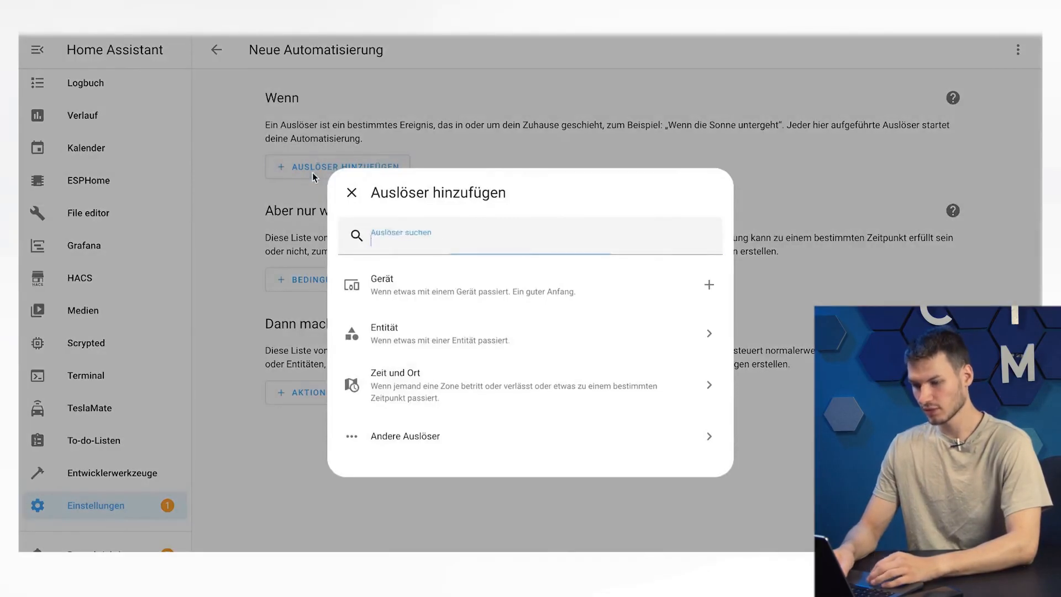
click(401, 332)
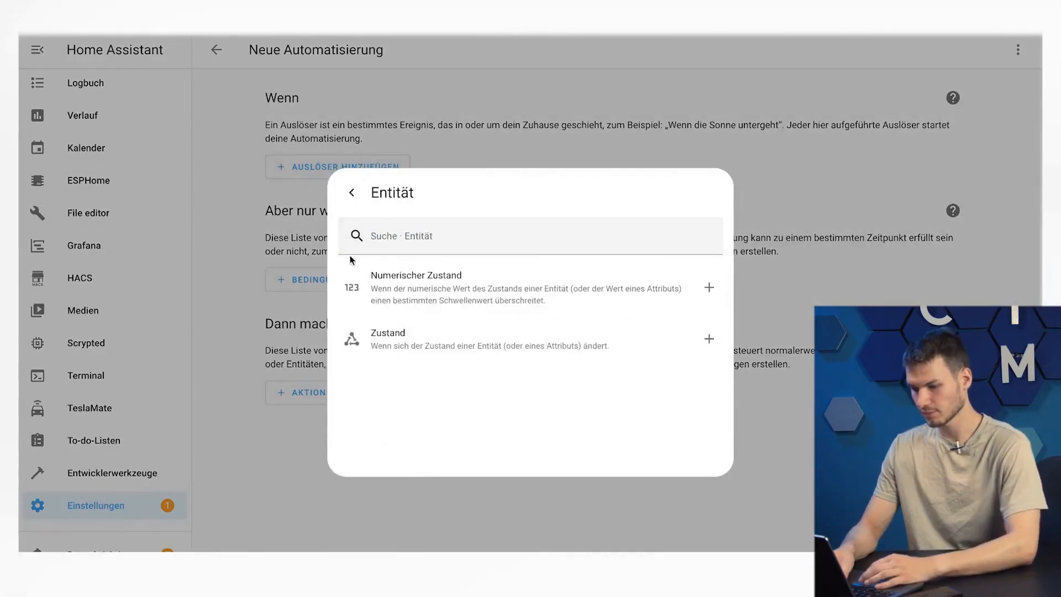
click(415, 339)
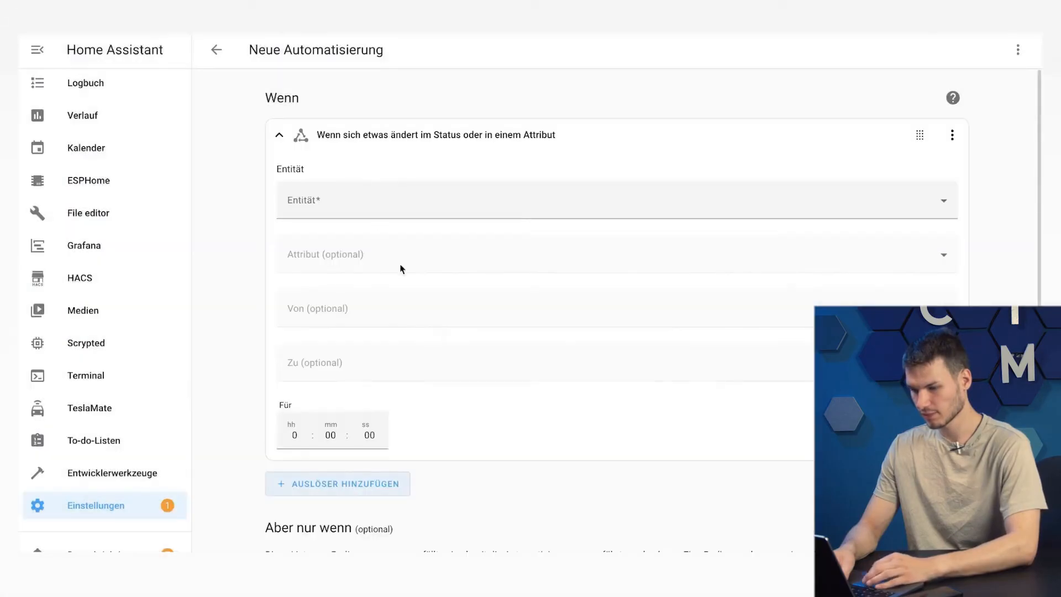
- Set the trigger to monstera changing from any state to problem
click(372, 201)
text(monstera)
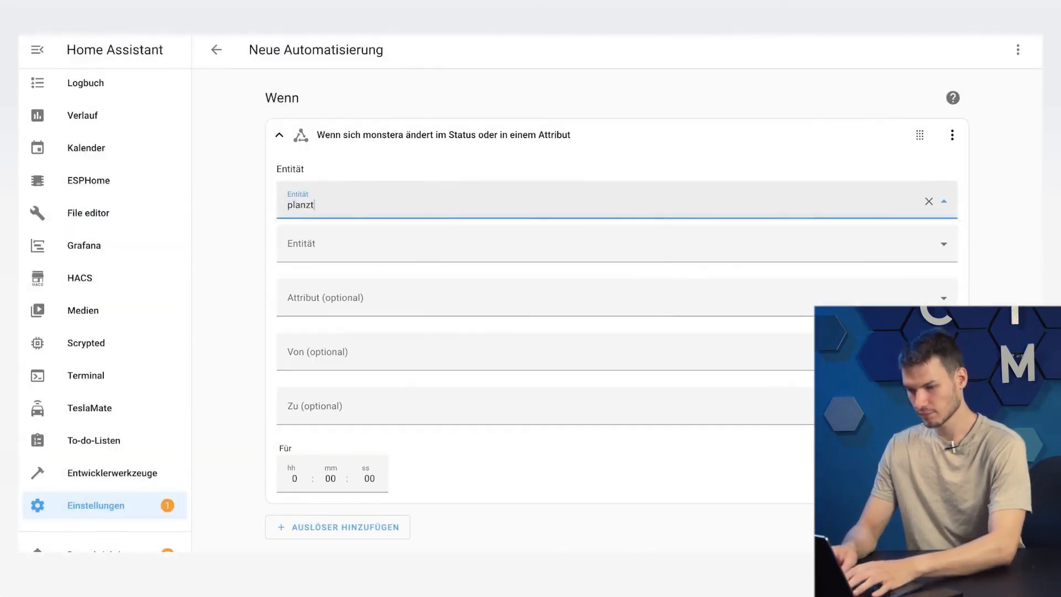
key(BackSpace)
key(BackSpace)
text(t)
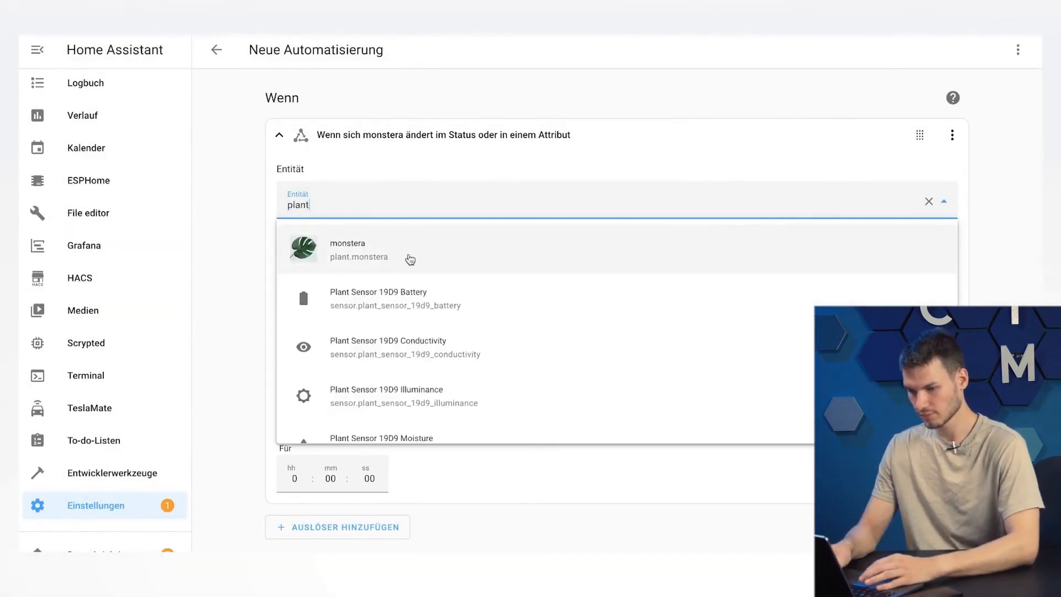
click(410, 256)
click(306, 353)
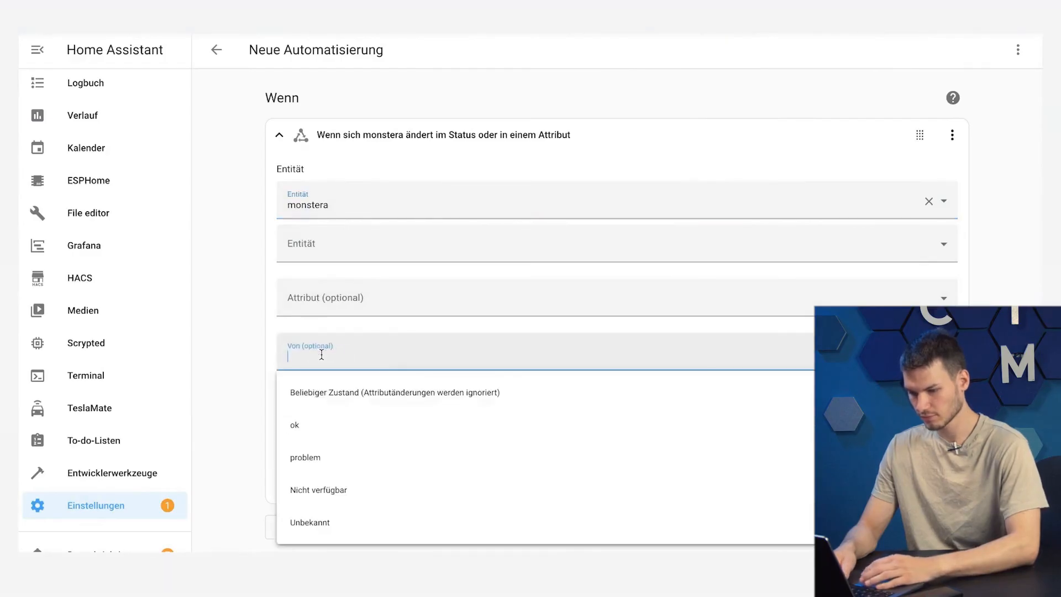
click(307, 427)
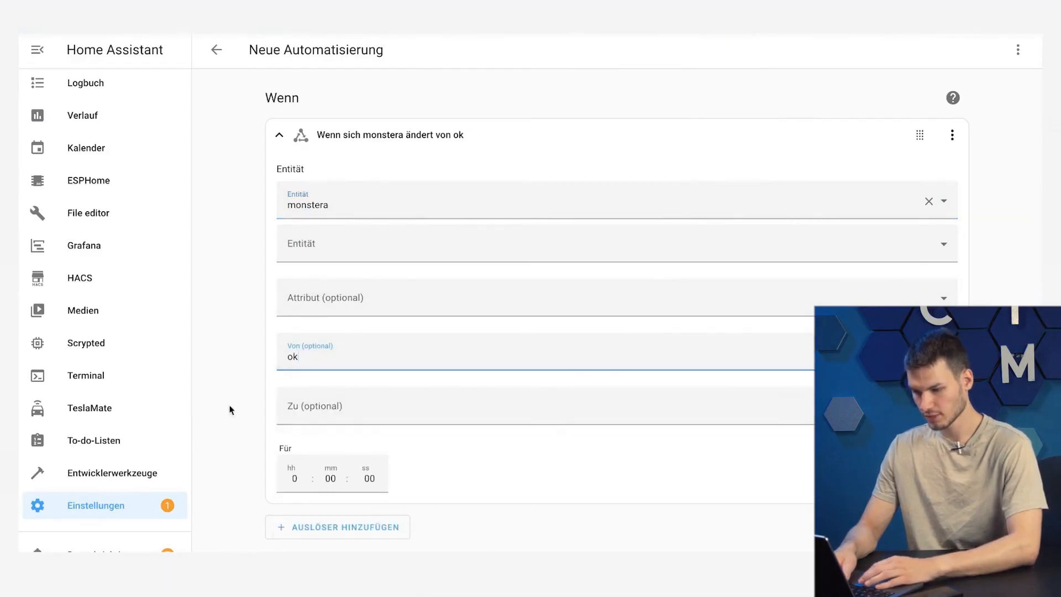
click(315, 355)
click(373, 393)
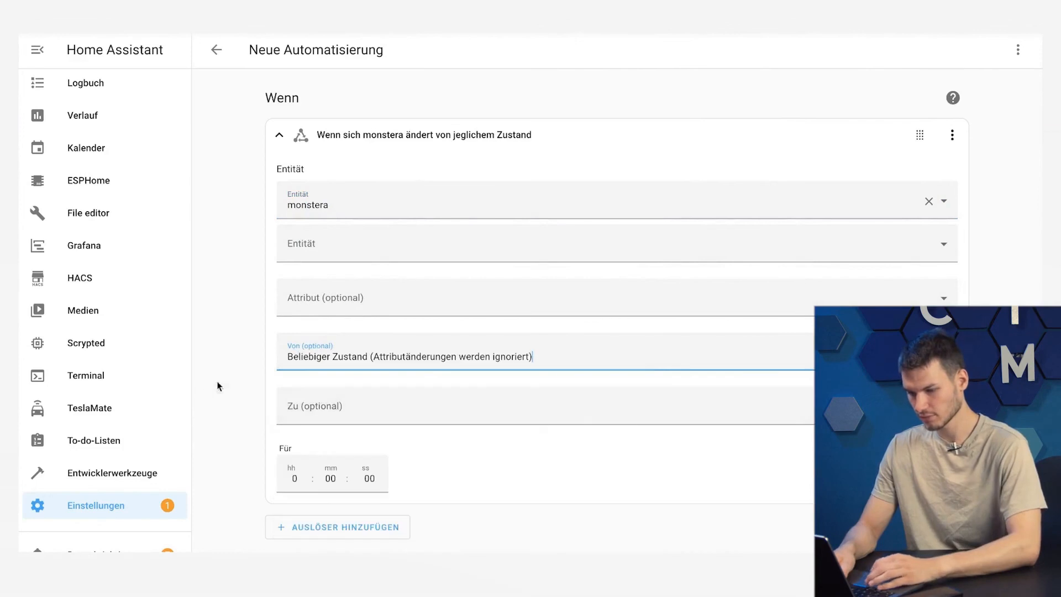
click(333, 403)
click(338, 521)
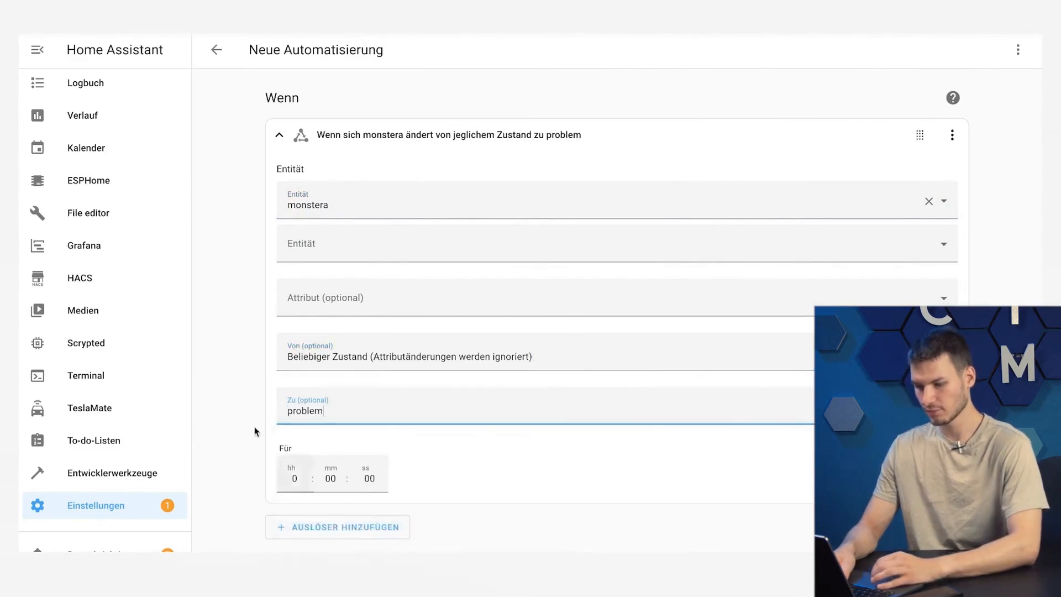
scroll(224, 390, down, 3)
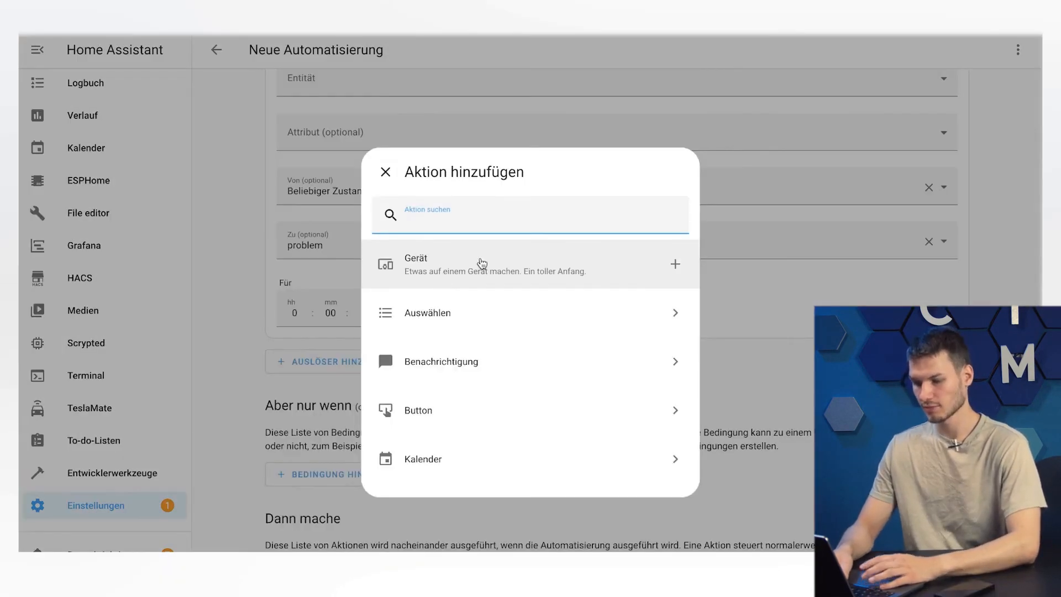
- Add a device action sending Pokemon the notification 'Die Pflanze braucht mal wieder etwas aufmerksamkeit'
click(480, 263)
click(332, 475)
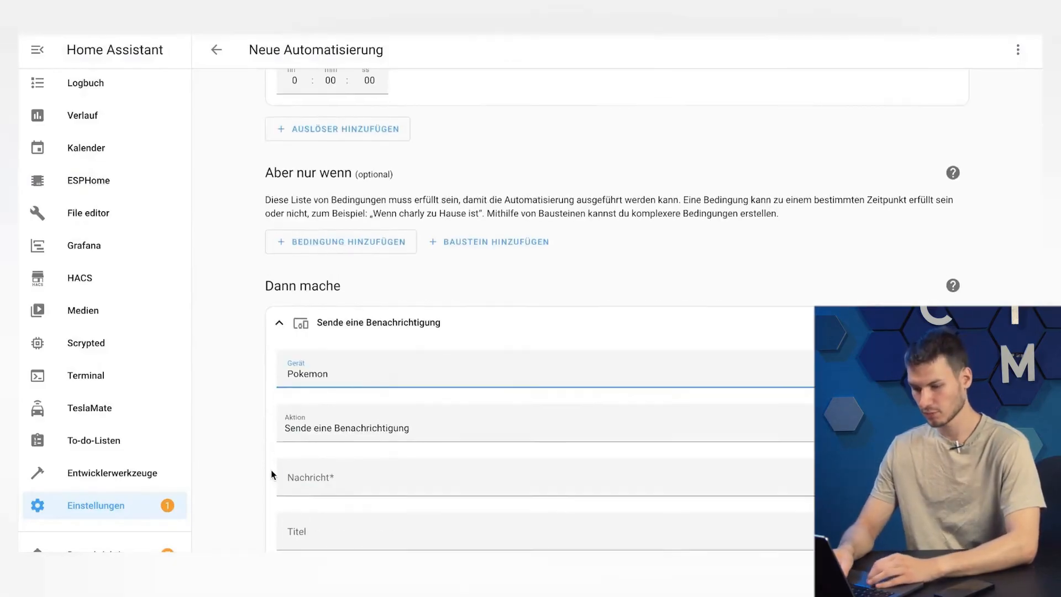
click(321, 488)
text(Die Pfli)
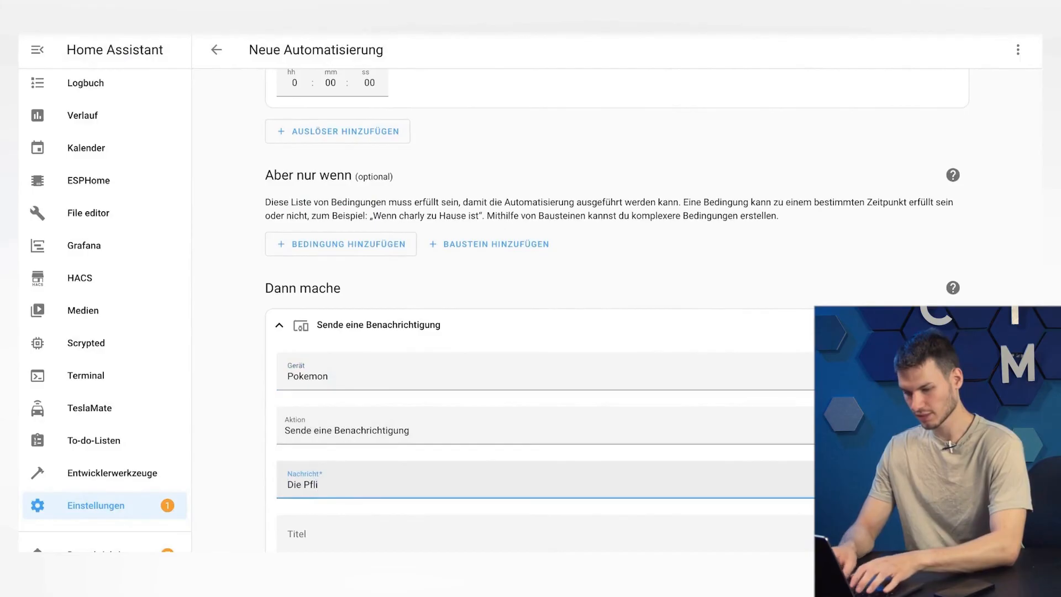
text(an)
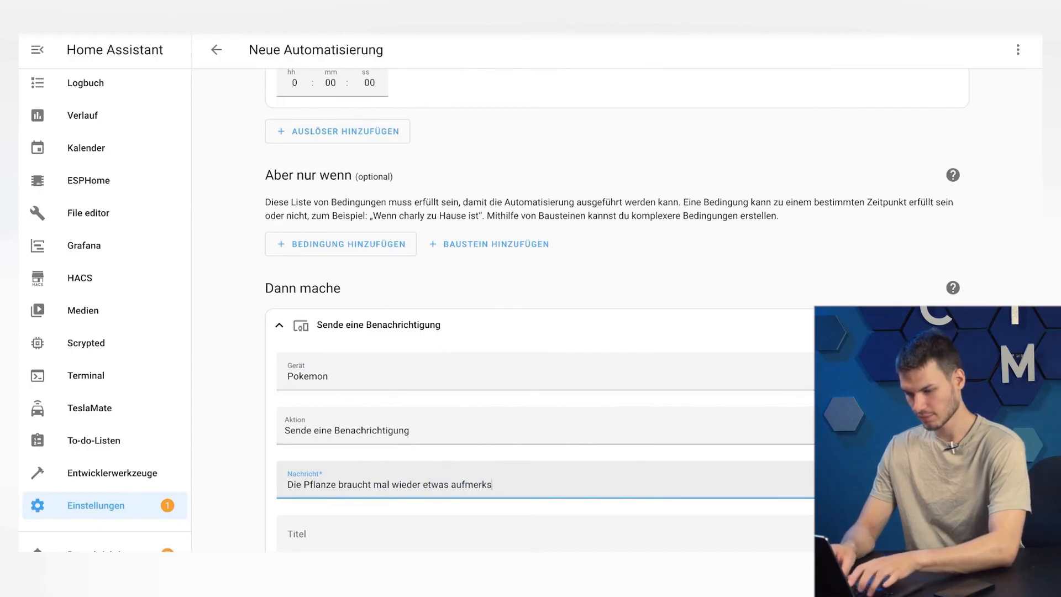
text(keit)
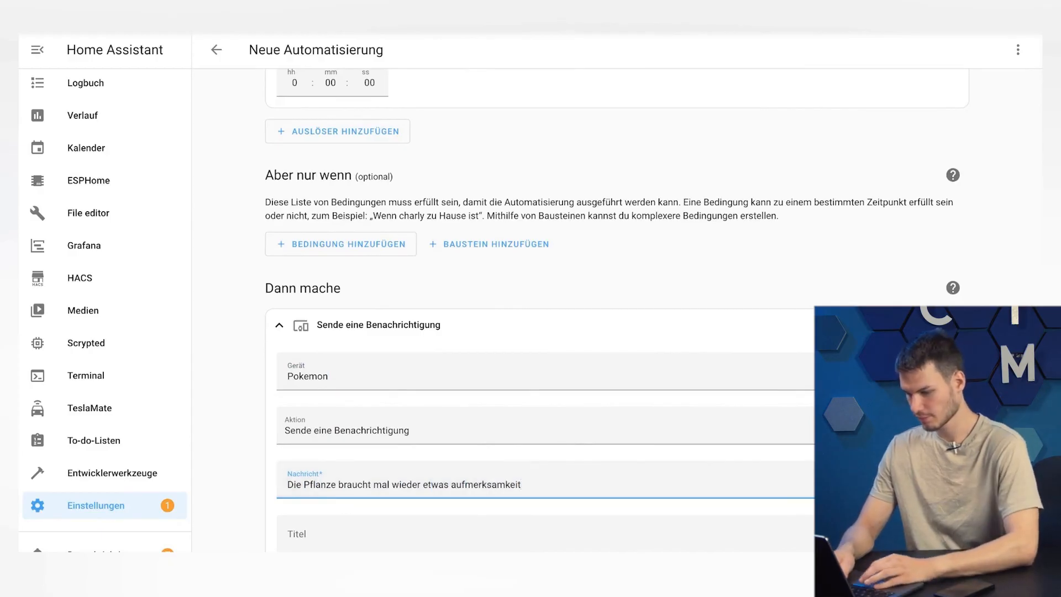